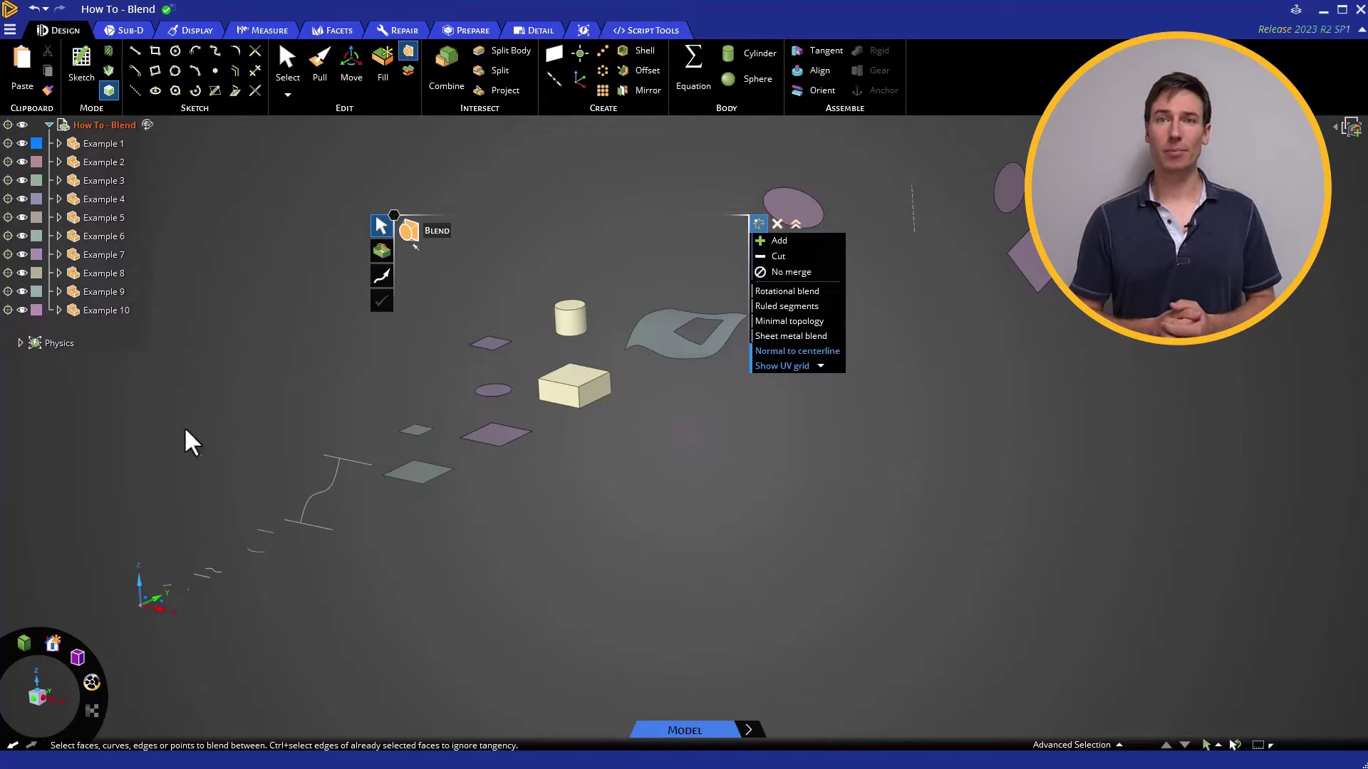
- Blend the two lone points into a straight line, added as a new Curves object
{"action": "middle_click_drag", "start_coordinate": [171, 534], "coordinate": [305, 476]}
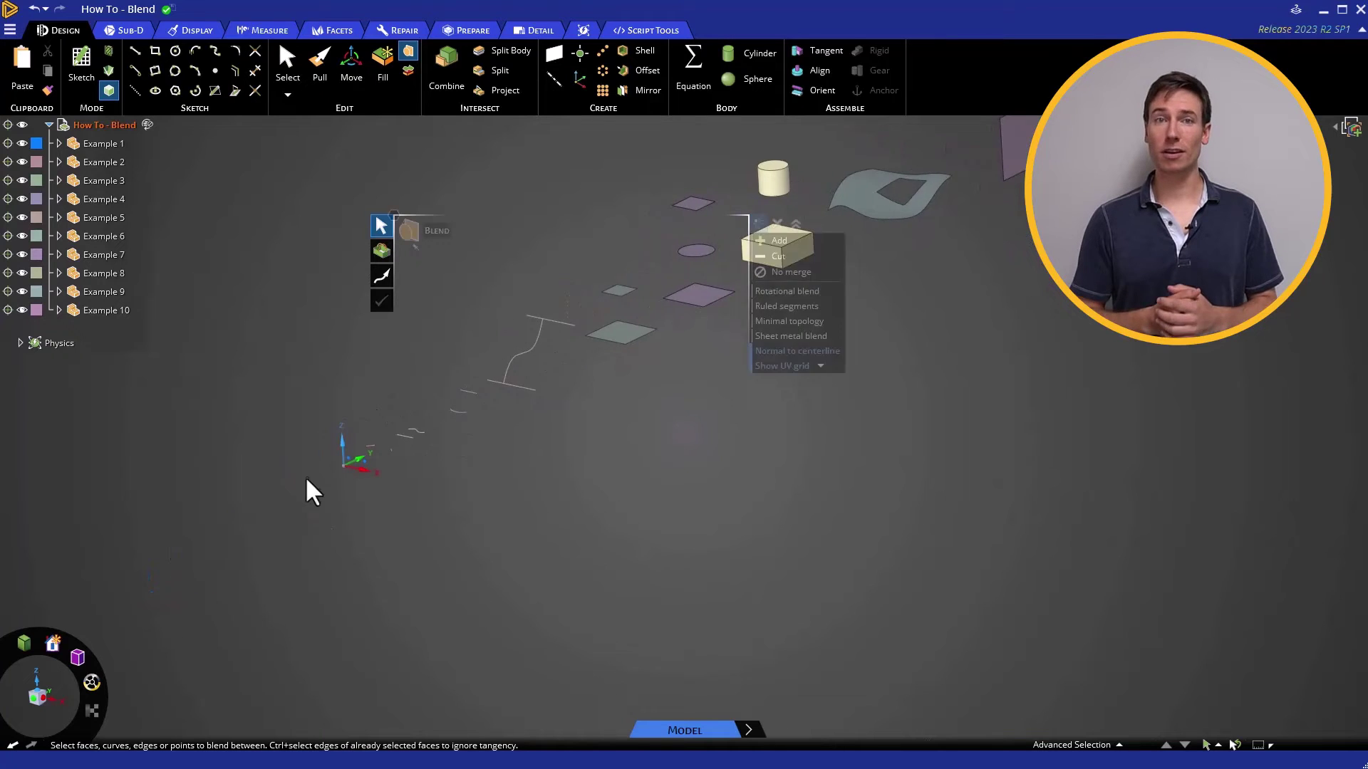
{"action": "middle_click_drag", "start_coordinate": [461, 418], "coordinate": [530, 442]}
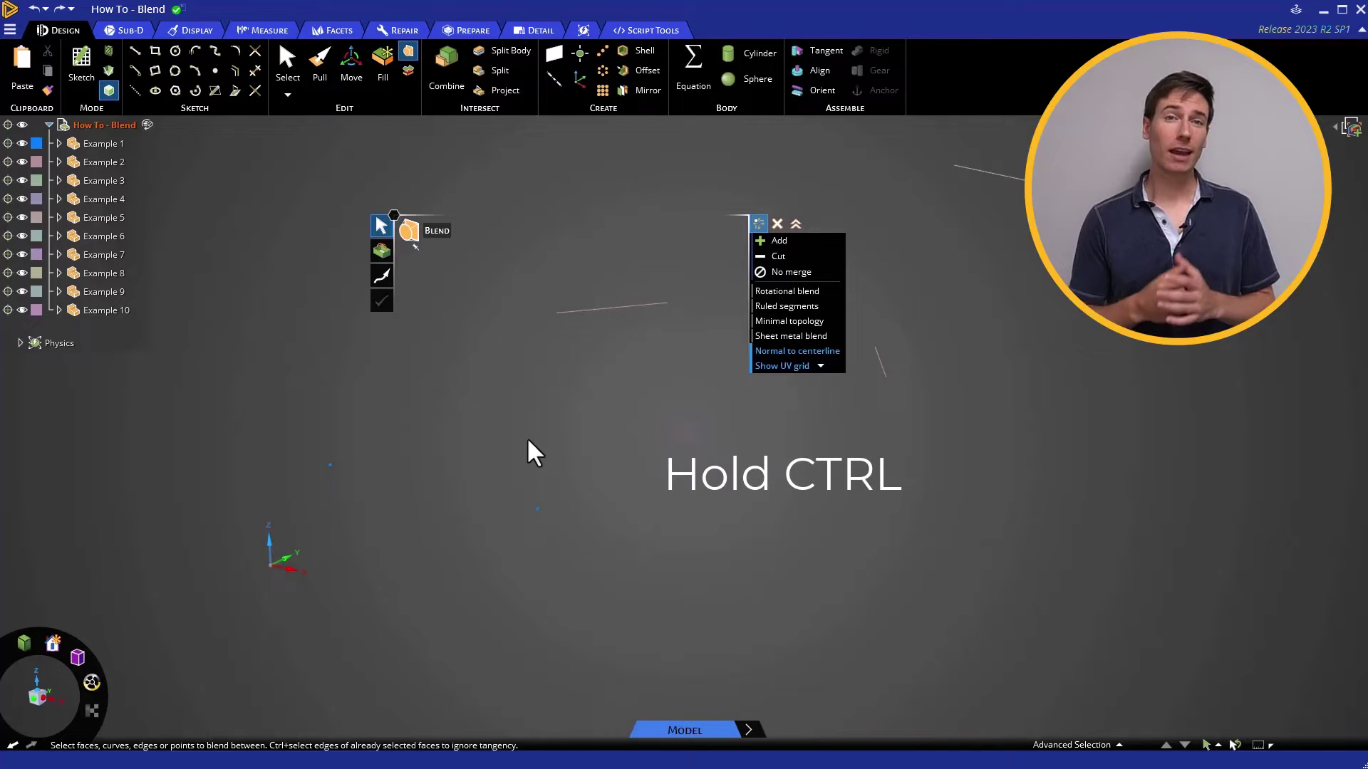
{"action": "left_click", "coordinate": [329, 466], "text": "ctrl"}
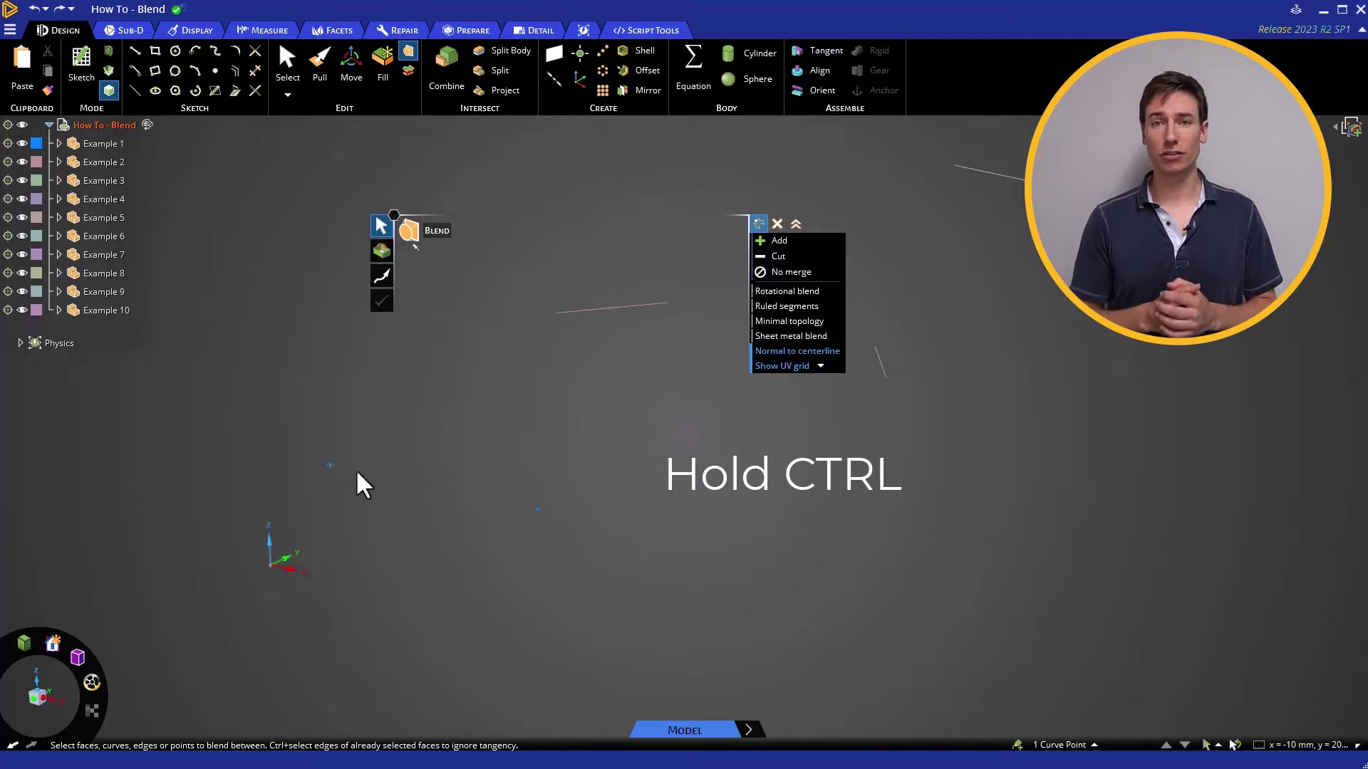
{"action": "left_click", "coordinate": [536, 509], "text": "ctrl"}
{"action": "left_click", "coordinate": [536, 506], "text": "ctrl"}
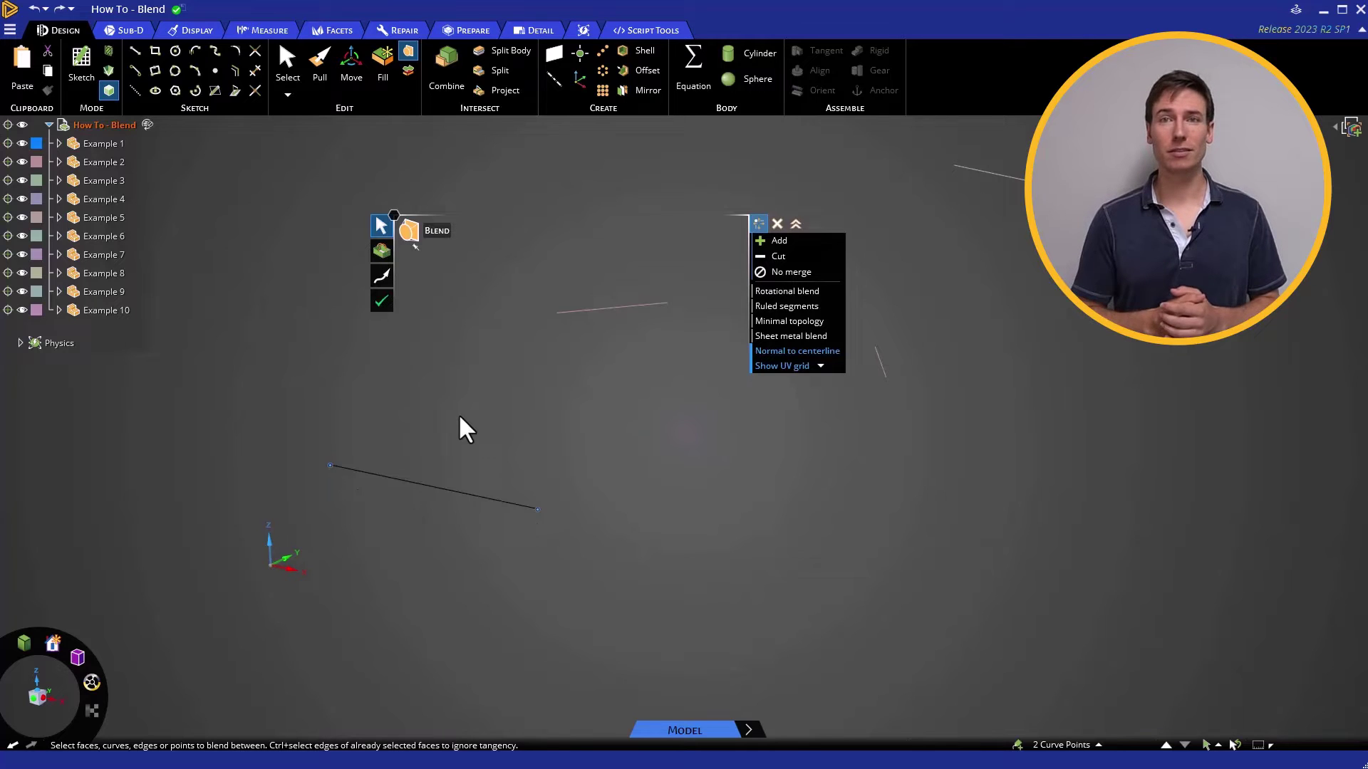
{"action": "key", "text": "Return"}
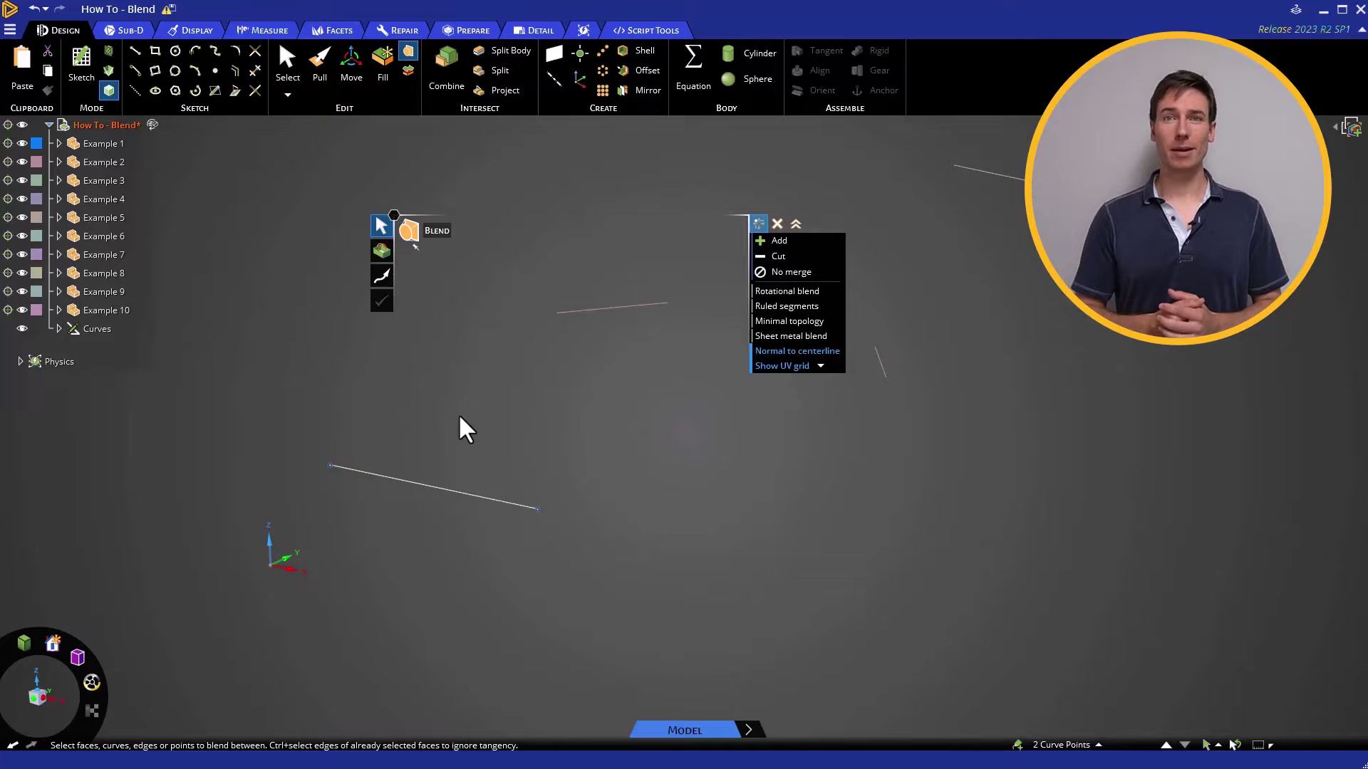
{"action": "left_click_drag", "start_coordinate": [460, 430], "coordinate": [263, 582]}
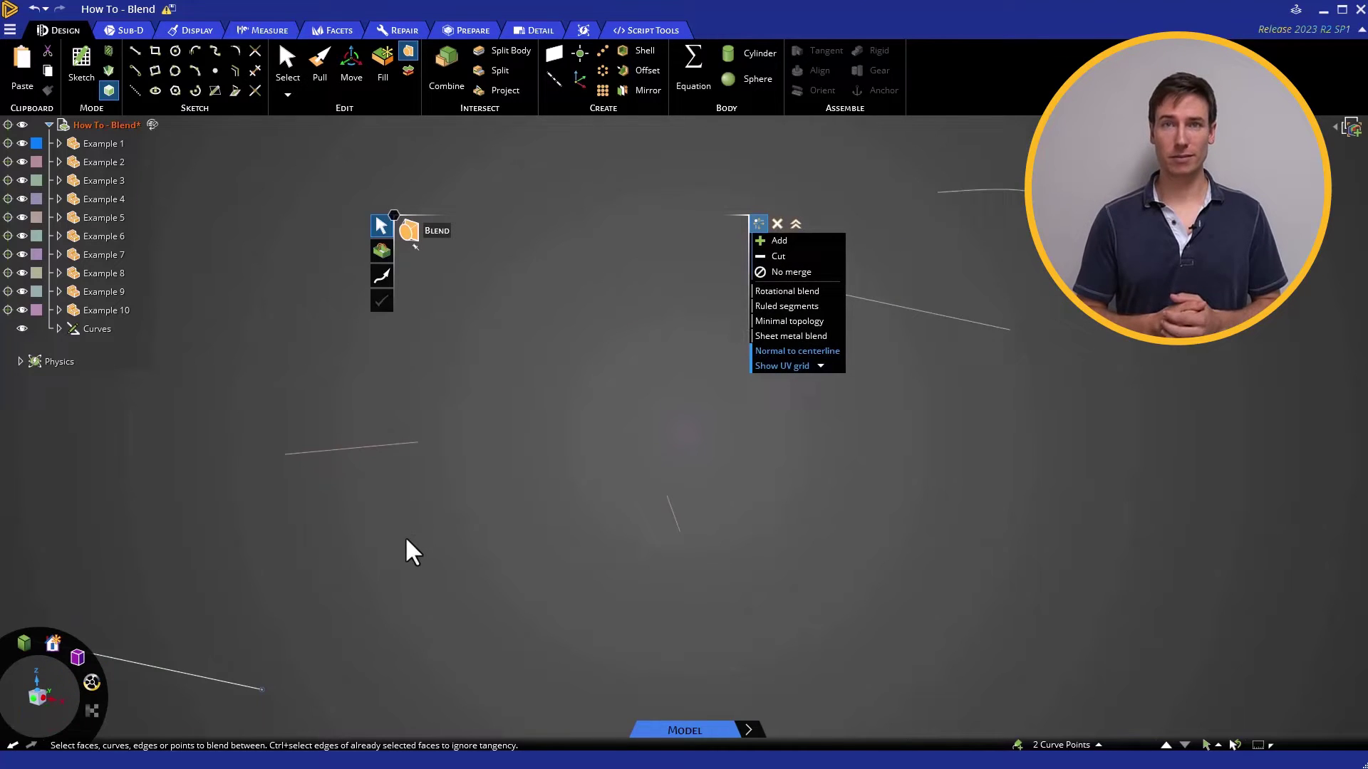
{"action": "mouse_move", "coordinate": [411, 533]}
{"action": "middle_mouse_down"}
{"action": "mouse_move", "coordinate": [446, 531]}
{"action": "mouse_move", "coordinate": [428, 525]}
{"action": "middle_mouse_up"}
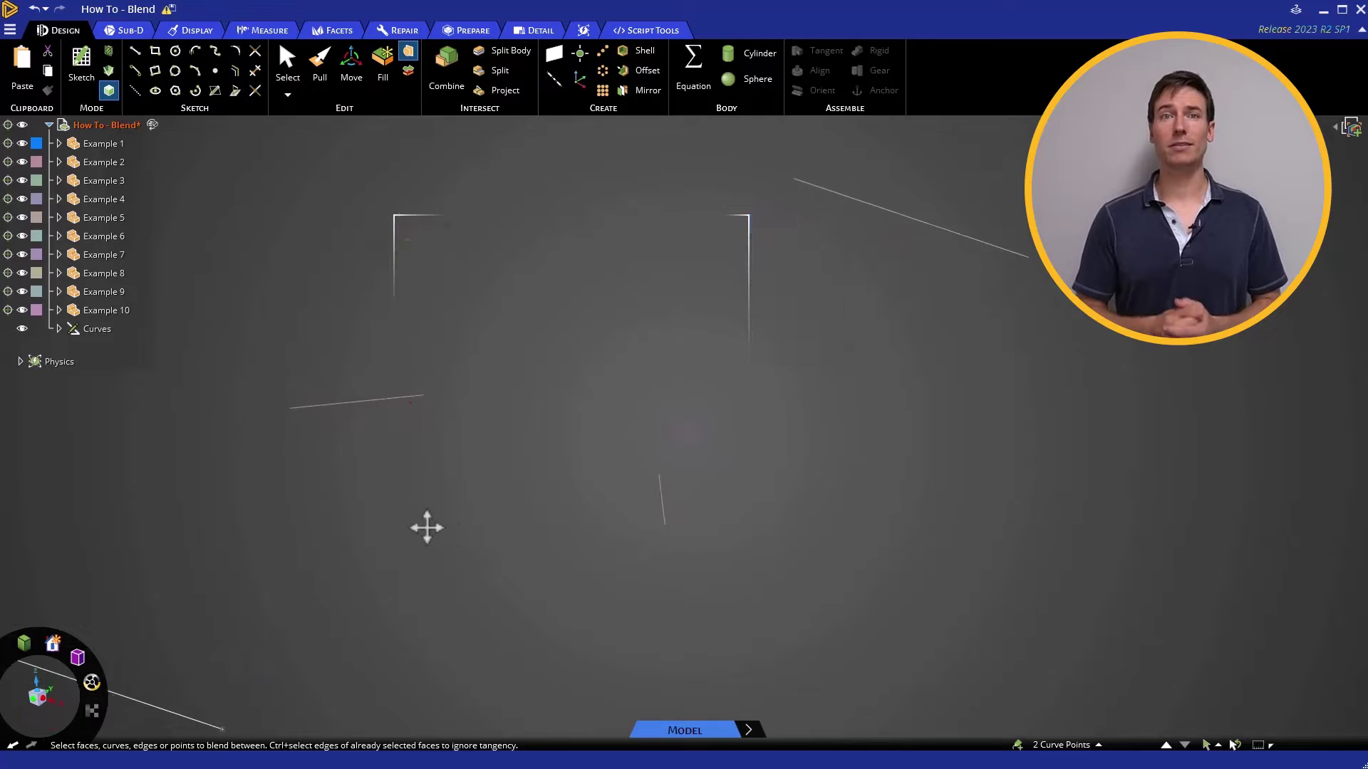
{"action": "left_click", "coordinate": [433, 534]}
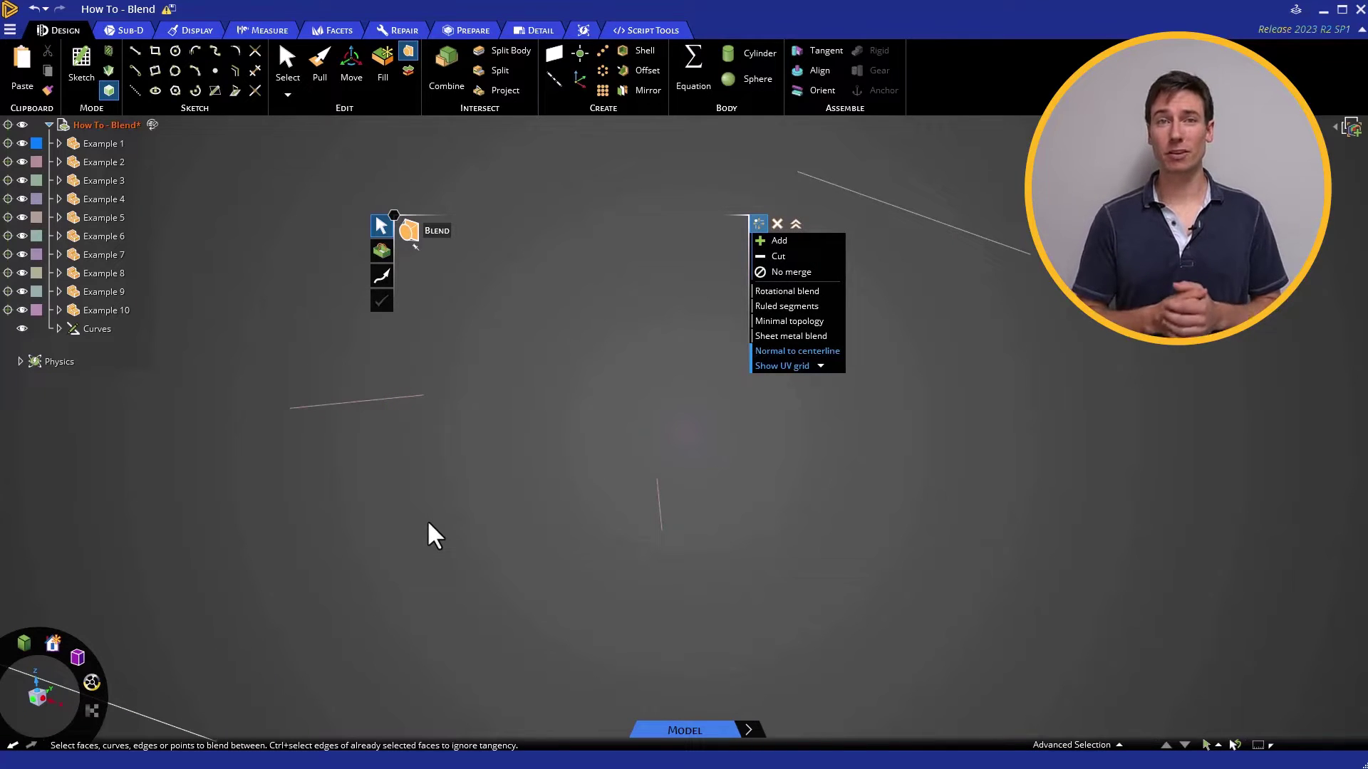
{"action": "left_click", "coordinate": [424, 395]}
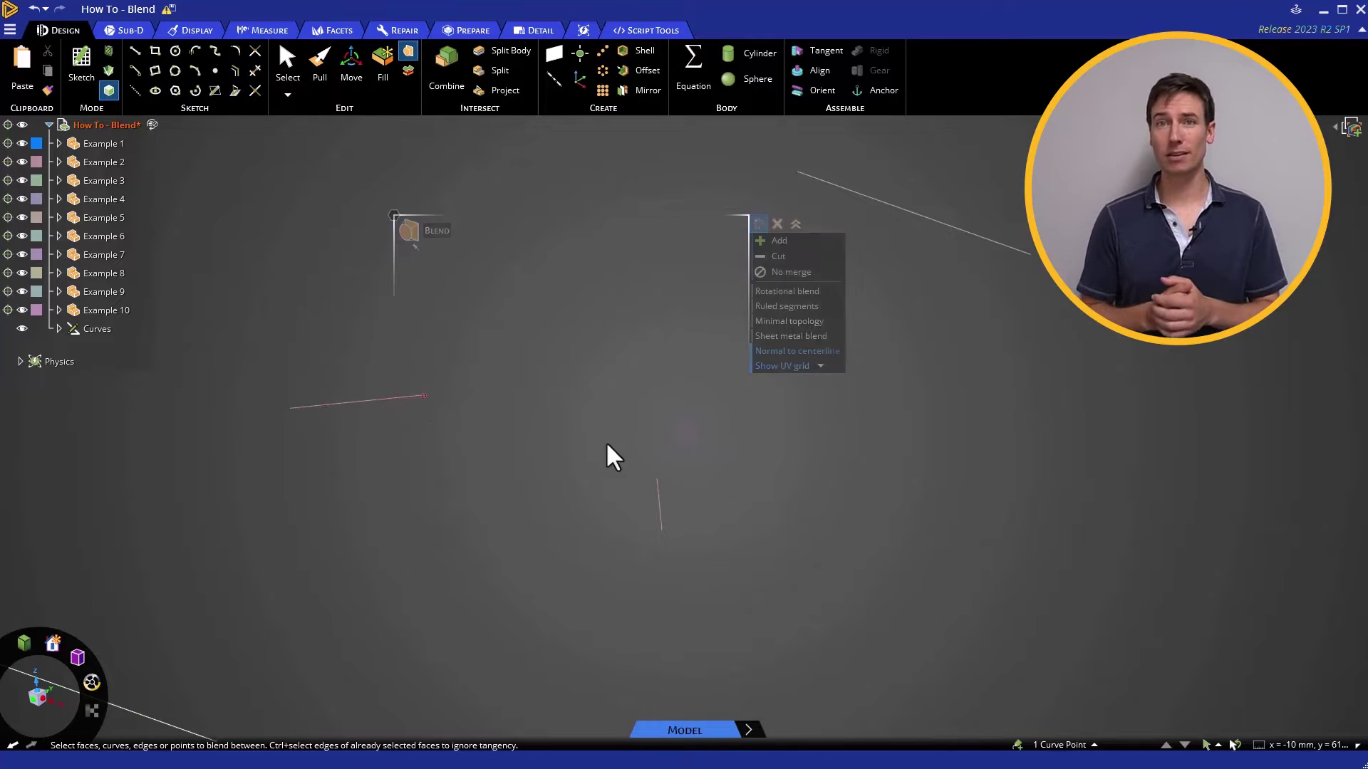
{"action": "left_click", "coordinate": [654, 476], "text": "ctrl"}
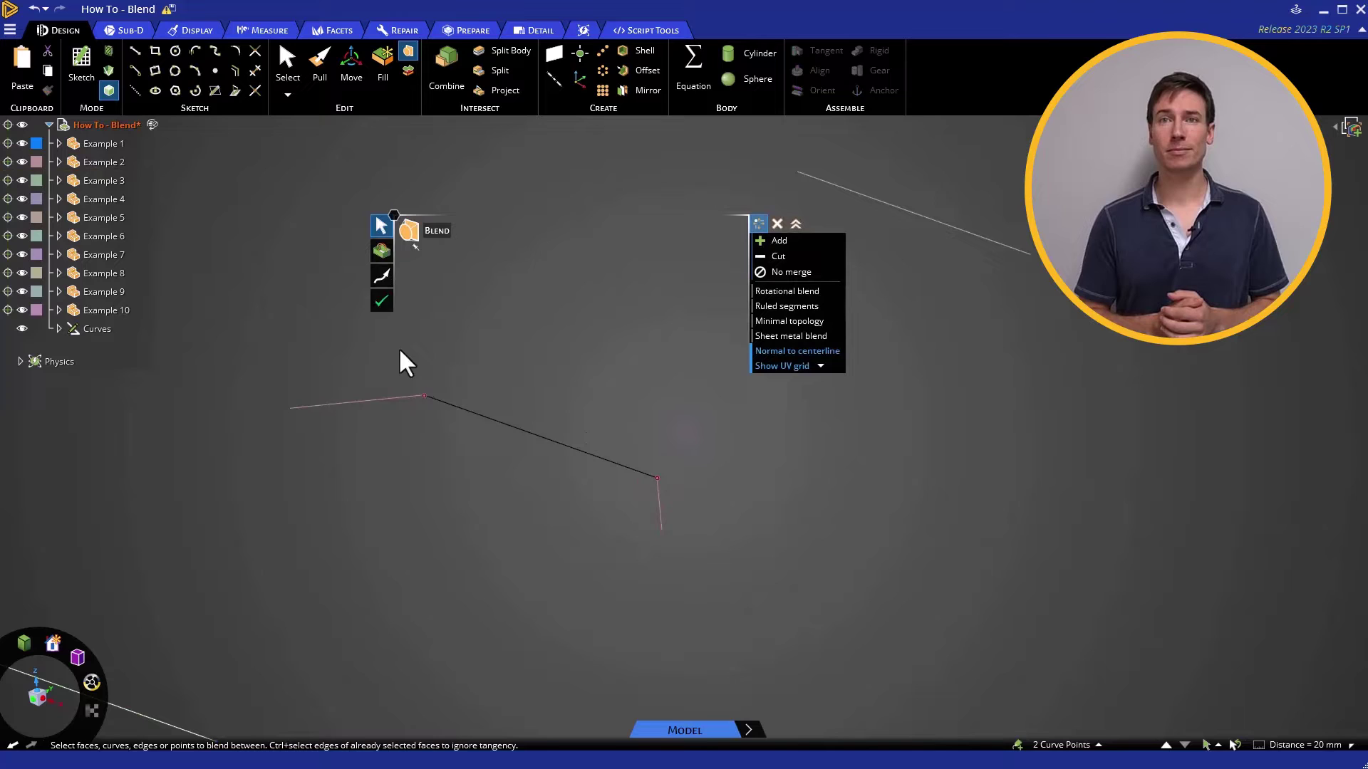
{"action": "left_click", "coordinate": [382, 301]}
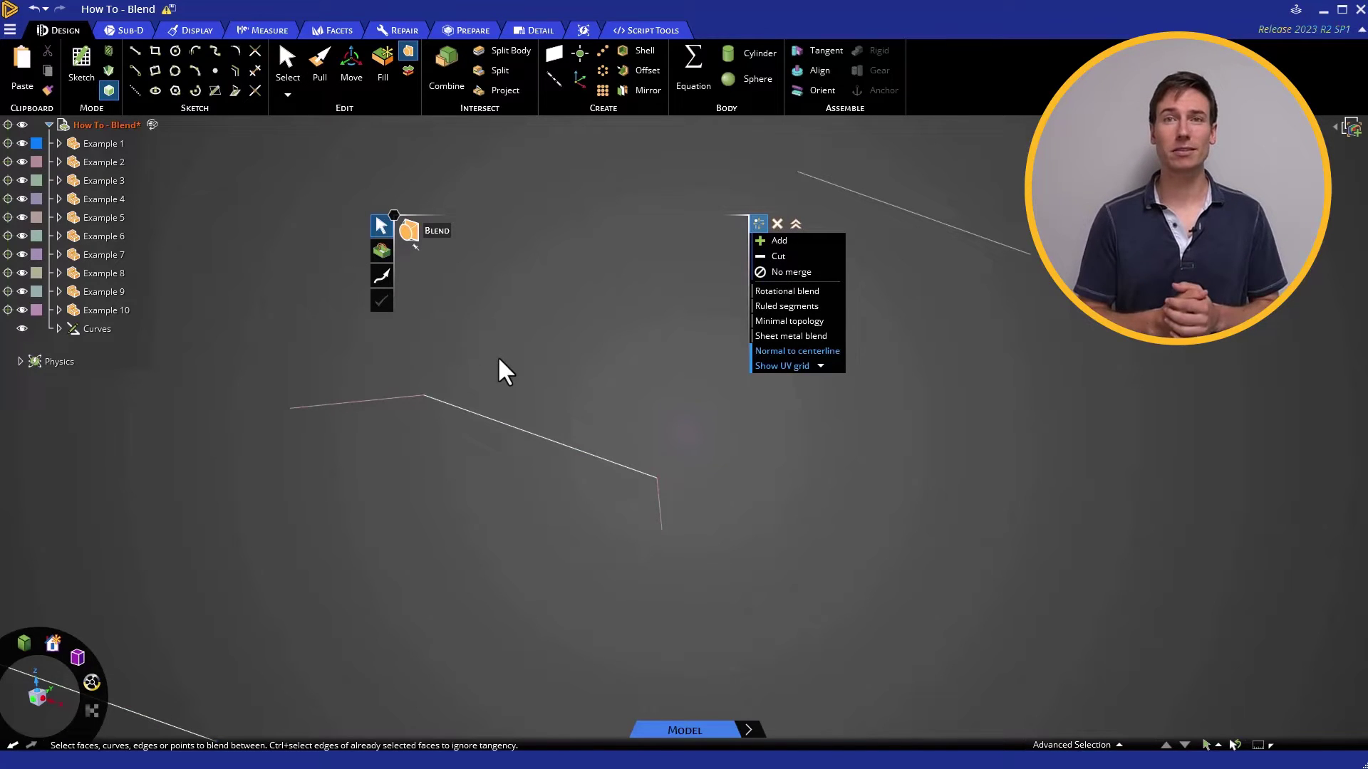
{"action": "key", "text": "ctrl+z"}
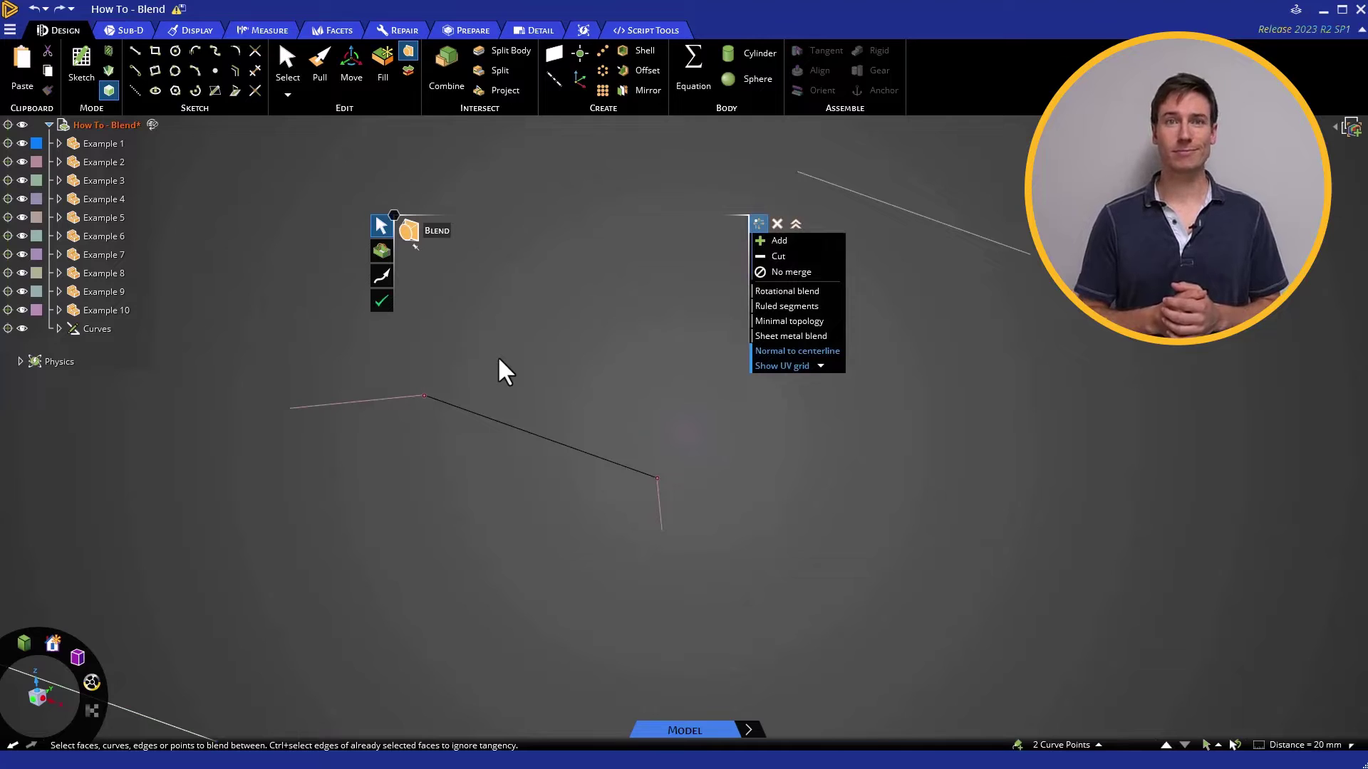
{"action": "key", "text": "Delete"}
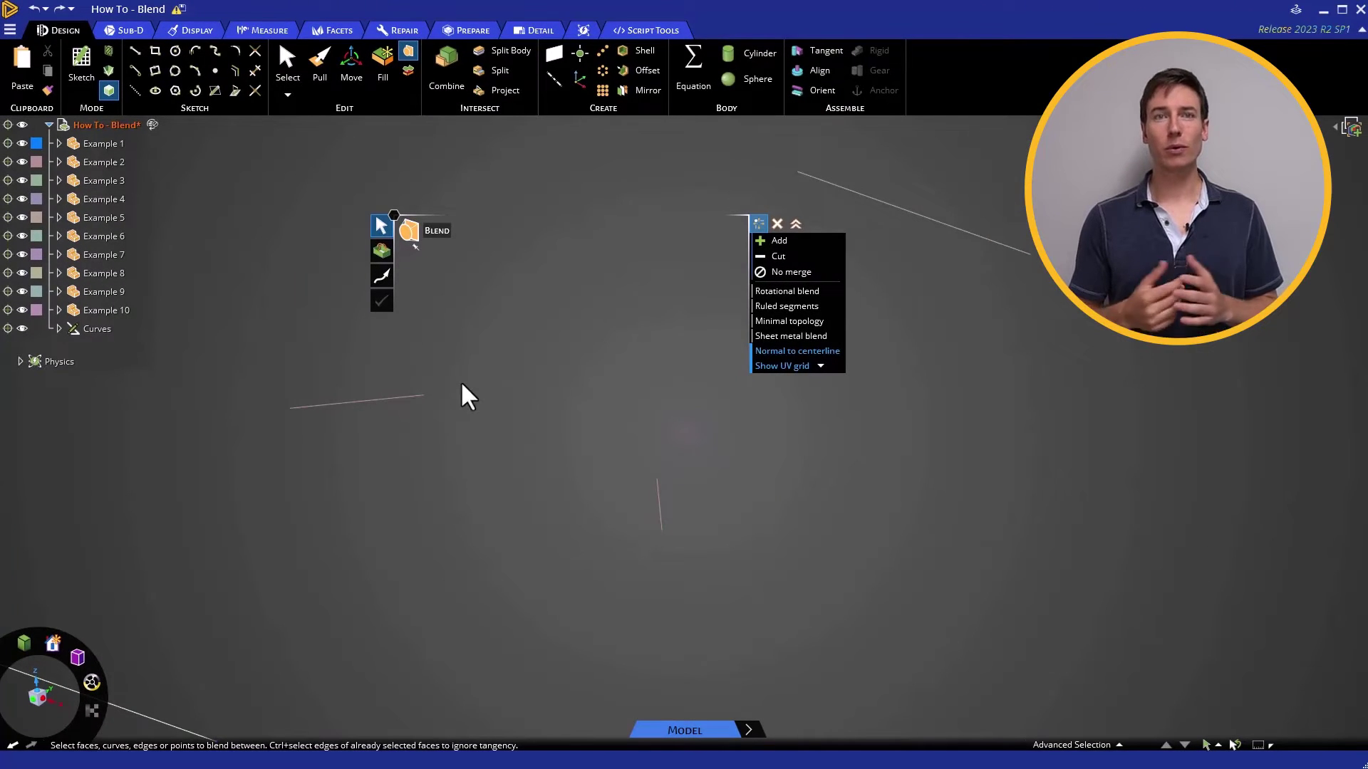
- Blend the two line endpoints, using the left and short lines as tangent guide curves
{"action": "left_click", "coordinate": [423, 397]}
{"action": "left_click", "coordinate": [655, 486], "text": "ctrl"}
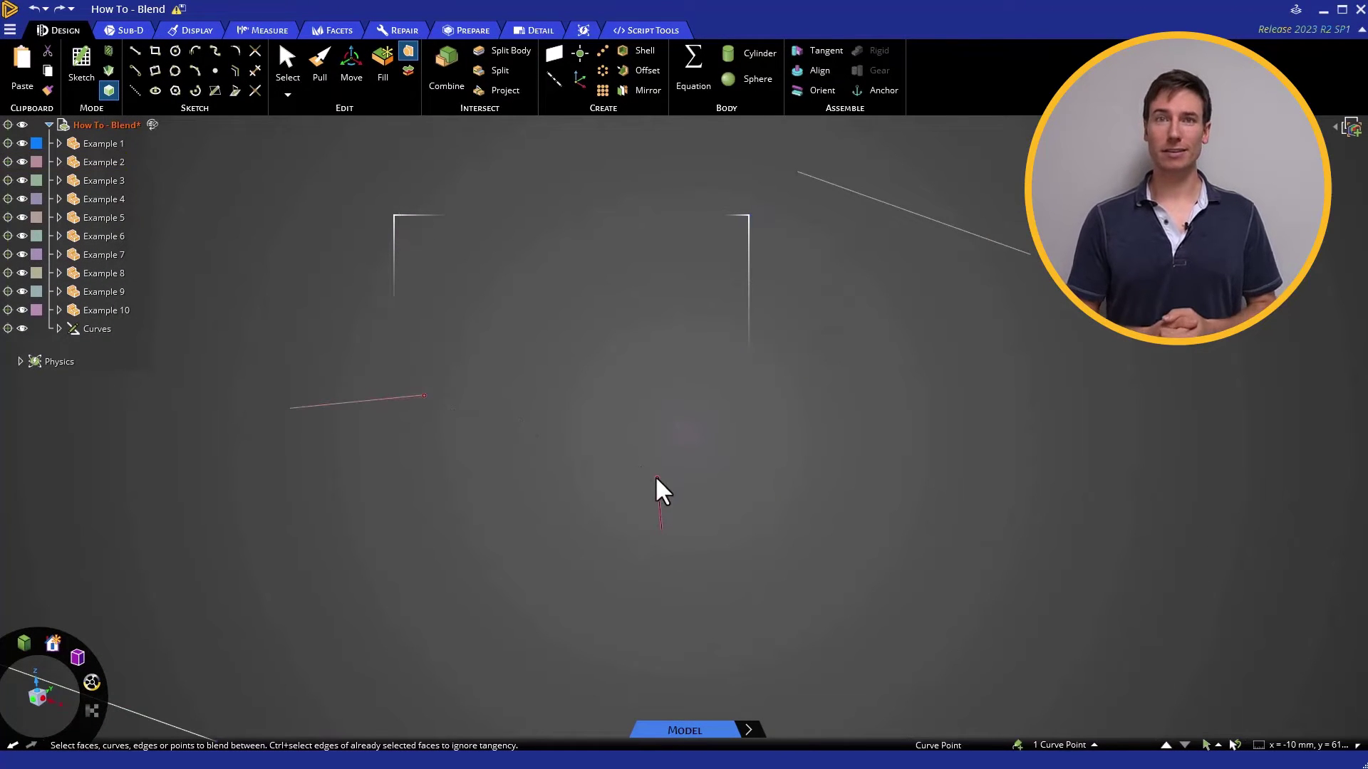
{"action": "left_click", "coordinate": [655, 475], "text": "ctrl"}
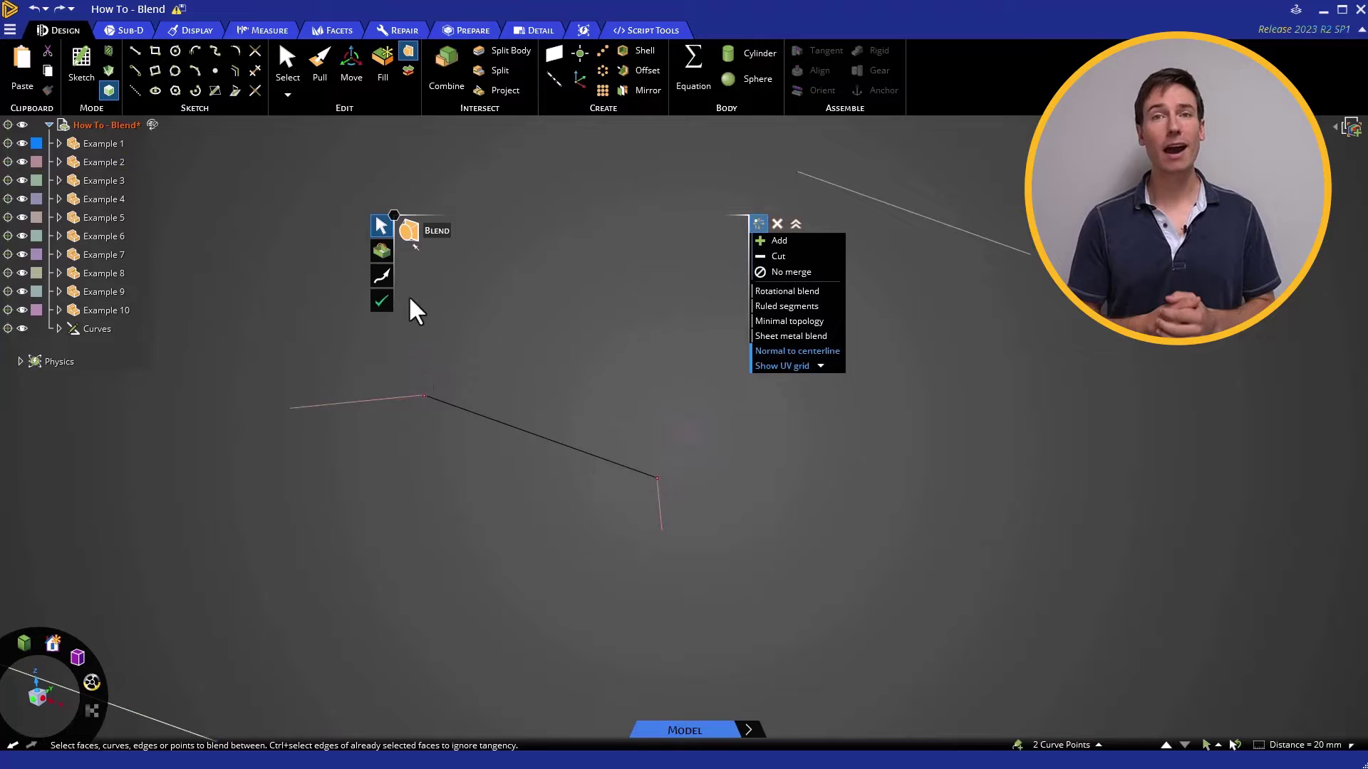
{"action": "left_click", "coordinate": [381, 251]}
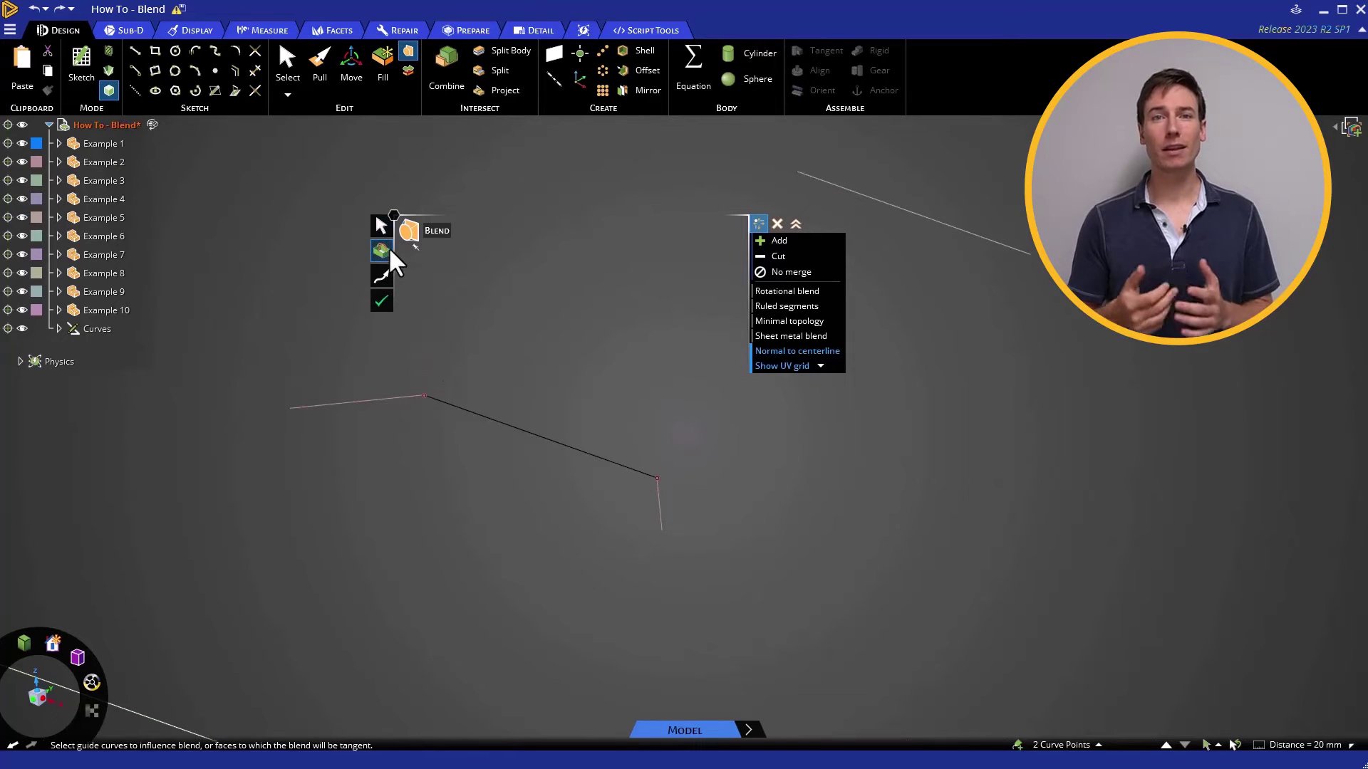
{"action": "left_click", "coordinate": [397, 398]}
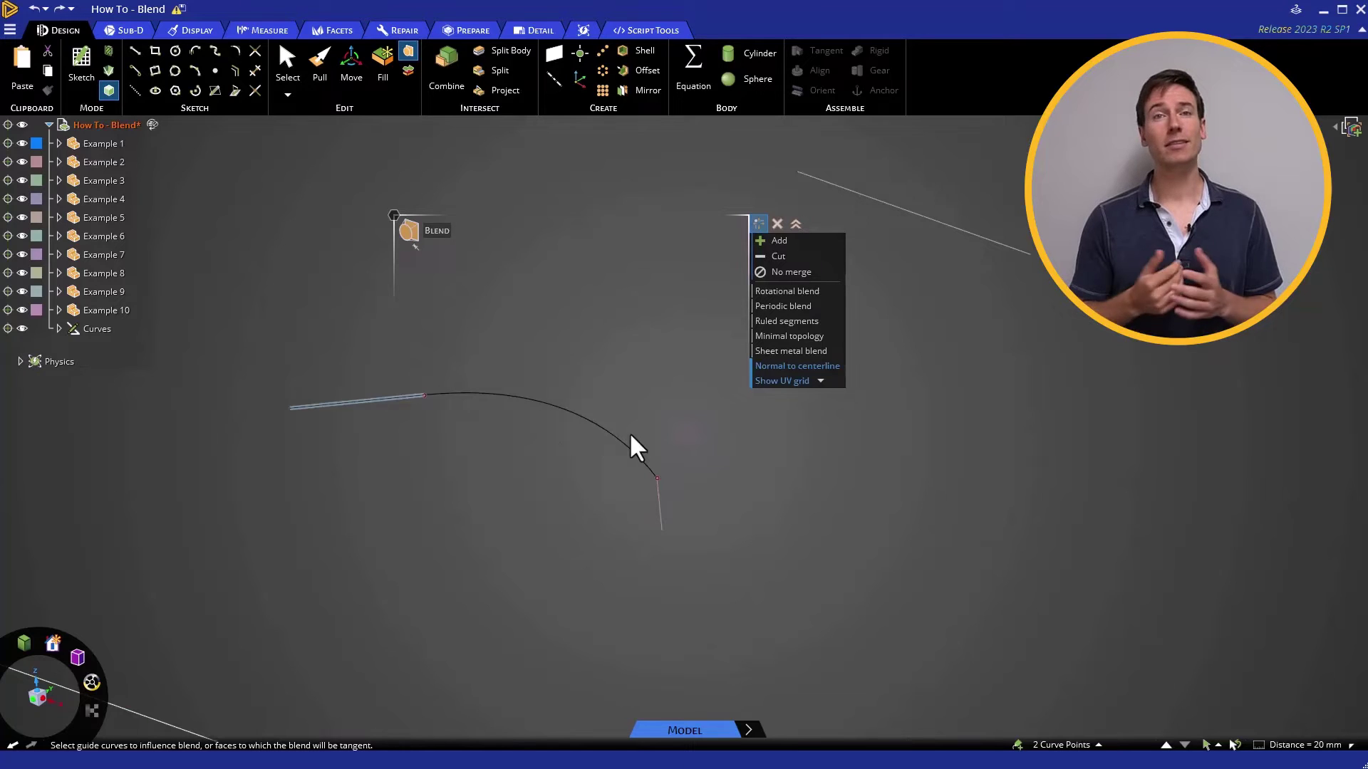
{"action": "left_click", "coordinate": [658, 487], "text": "ctrl"}
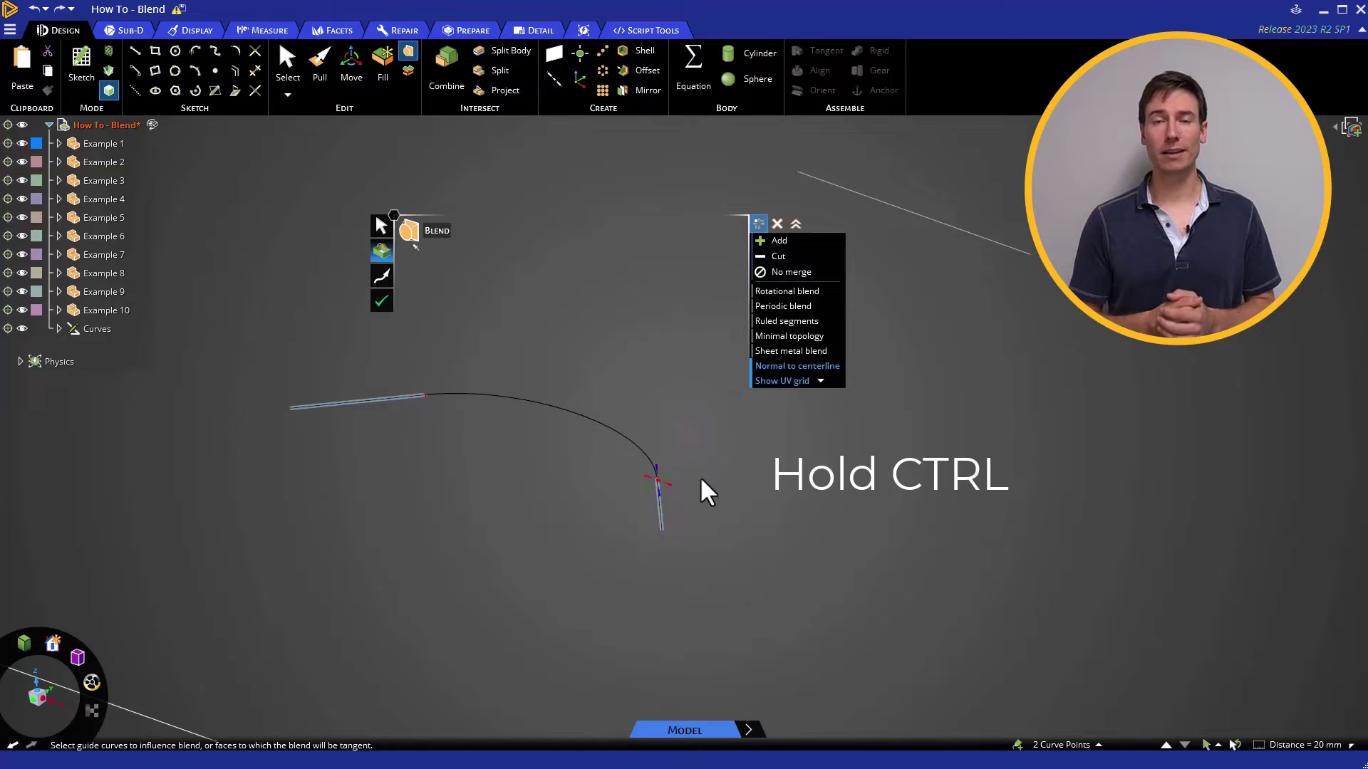
{"action": "middle_click_drag", "start_coordinate": [714, 542], "coordinate": [761, 579], "text": "shift"}
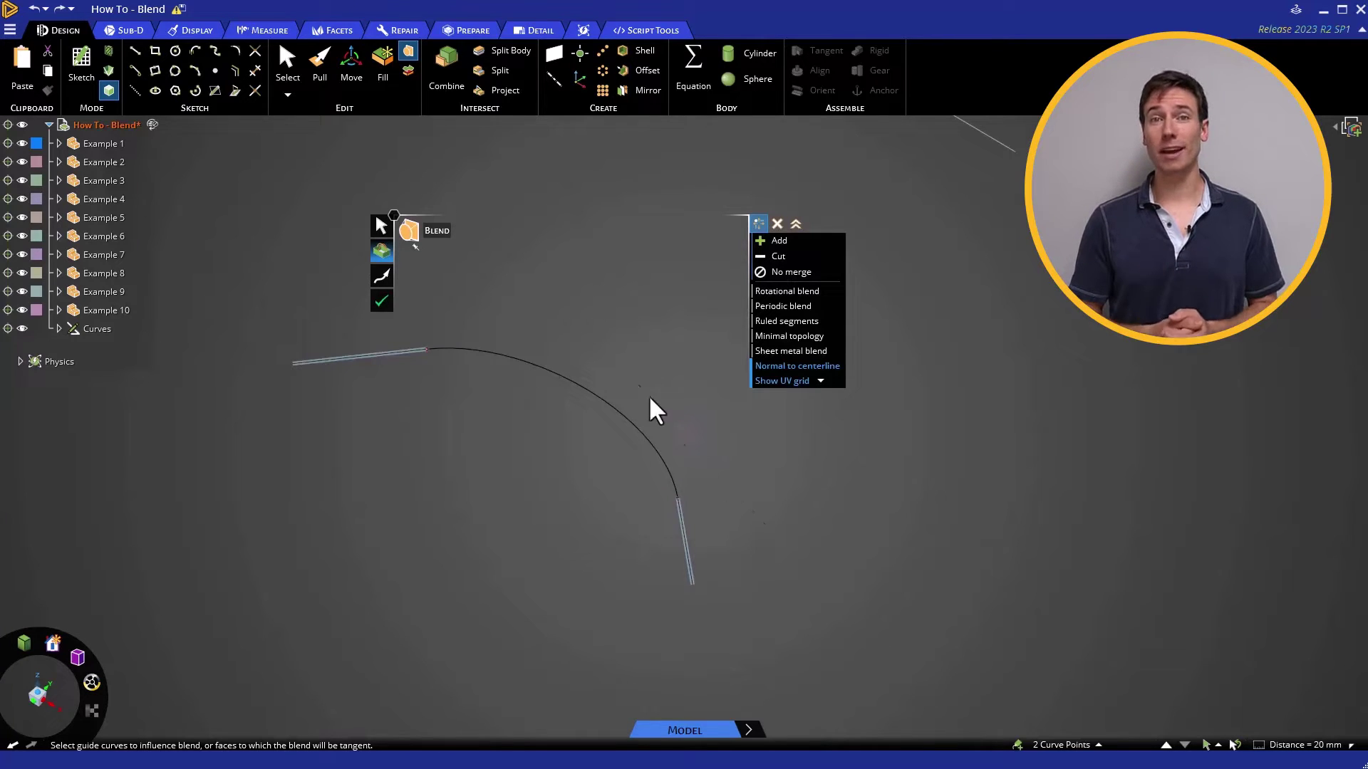
{"action": "left_click", "coordinate": [384, 302]}
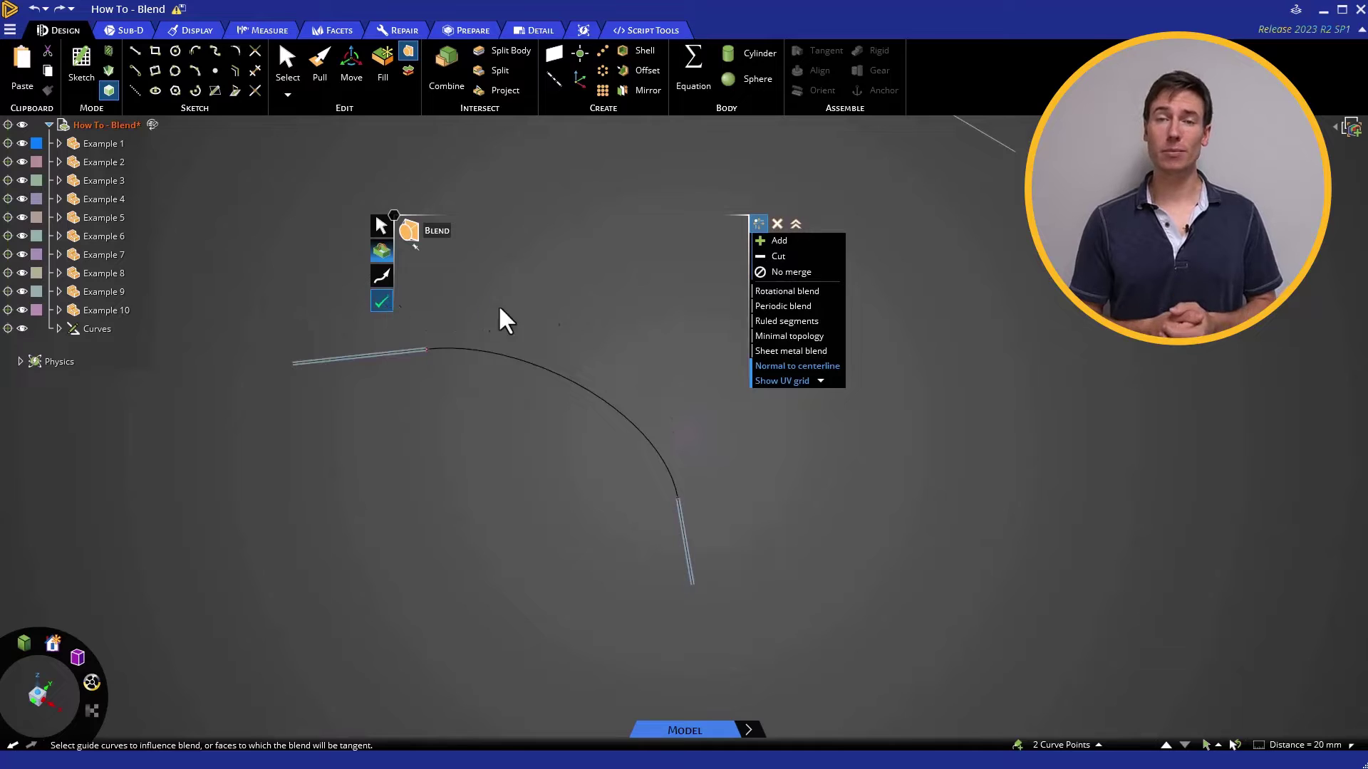
{"action": "left_click", "coordinate": [545, 307]}
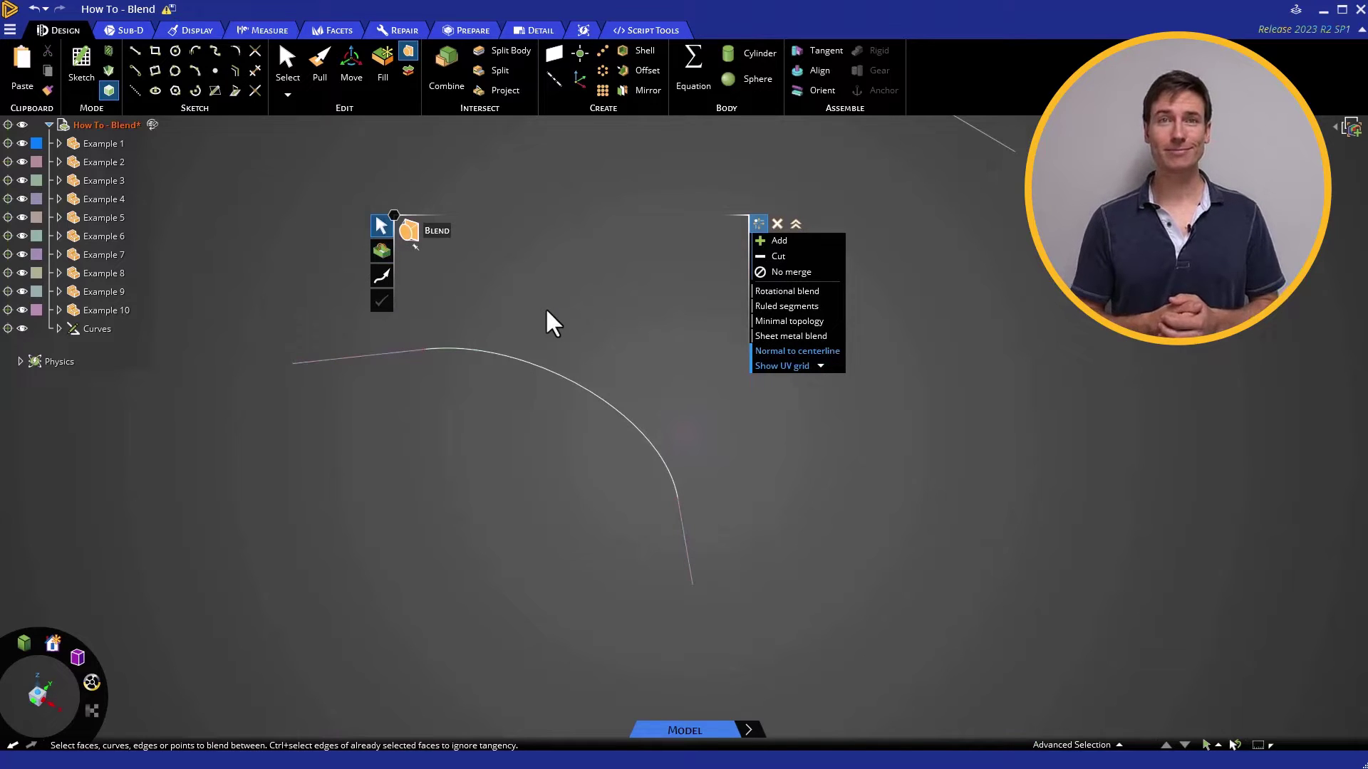
- Blend a sheet surface between the straight line and the S-shaped curve
{"action": "middle_click_drag", "start_coordinate": [546, 307], "coordinate": [436, 382]}
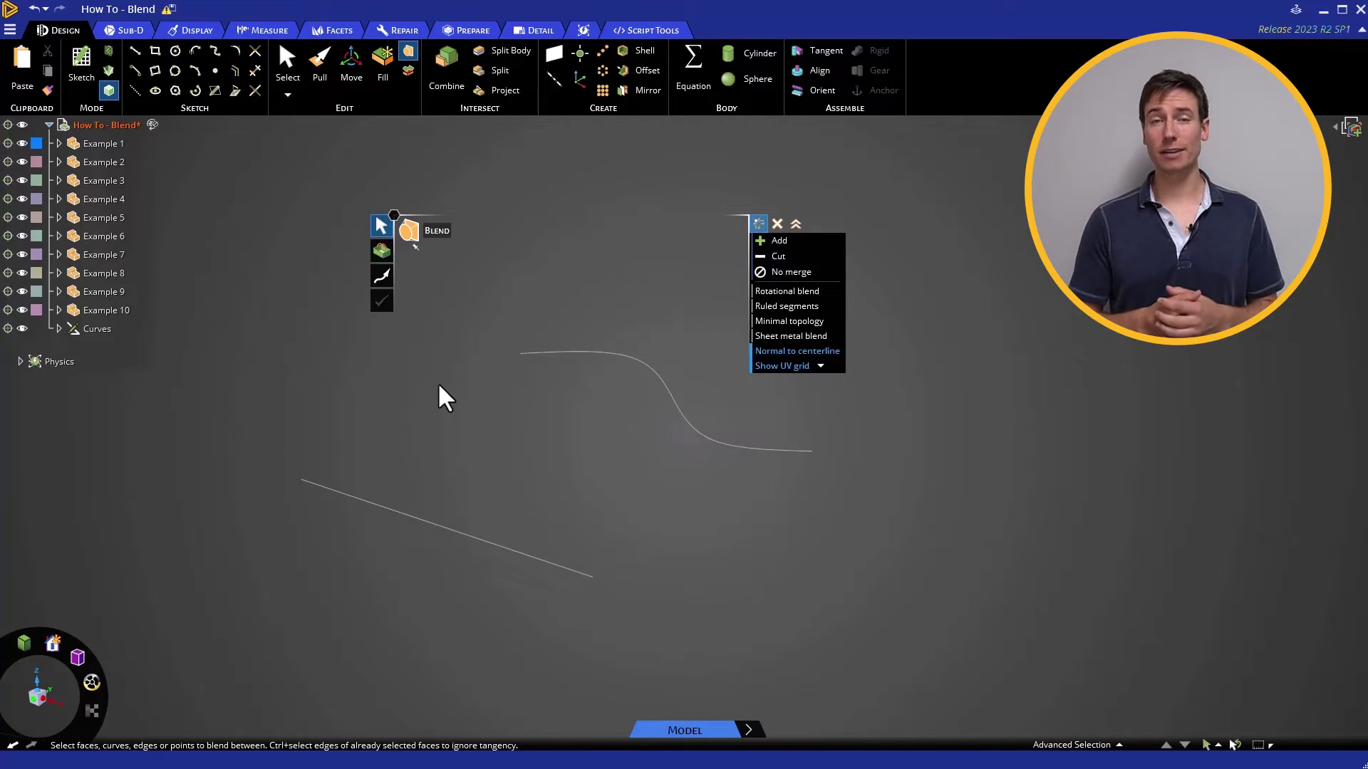
{"action": "key", "text": "Escape"}
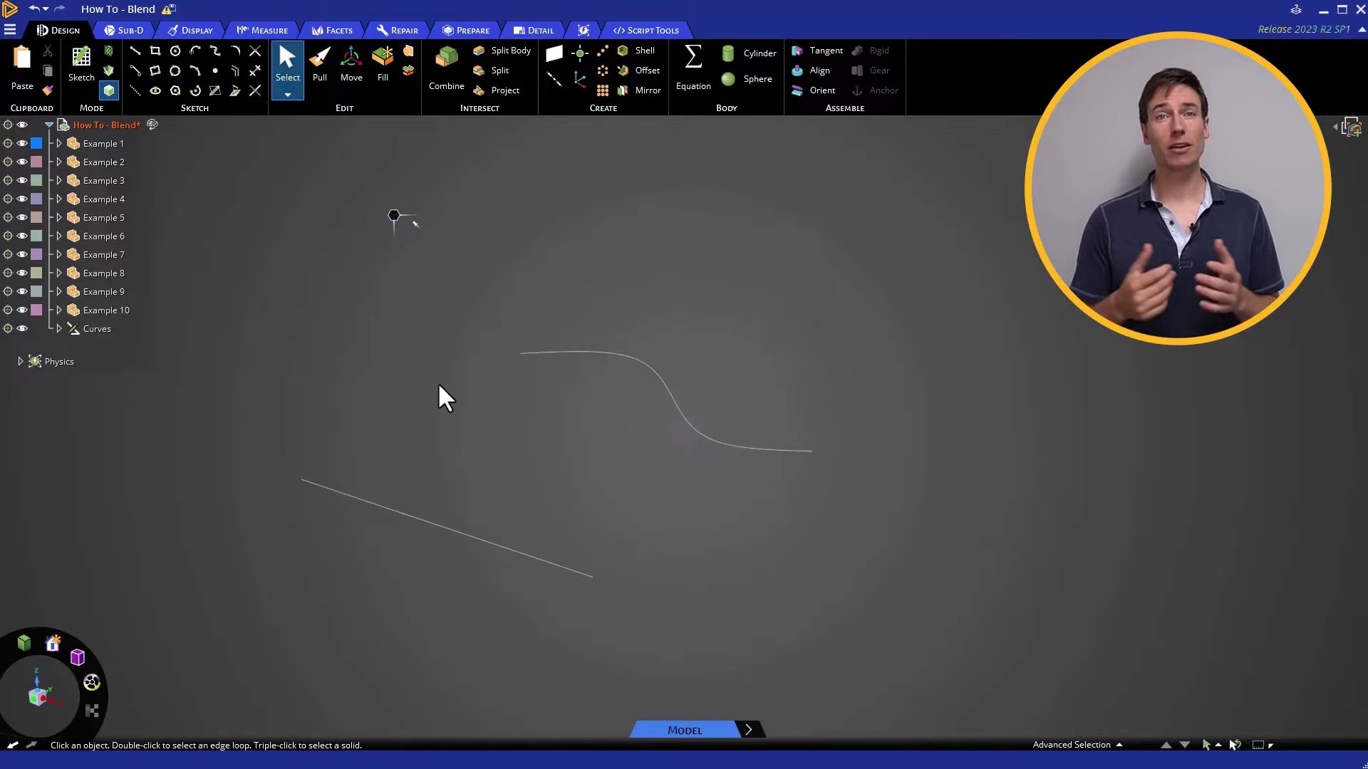
{"action": "left_click", "coordinate": [525, 560]}
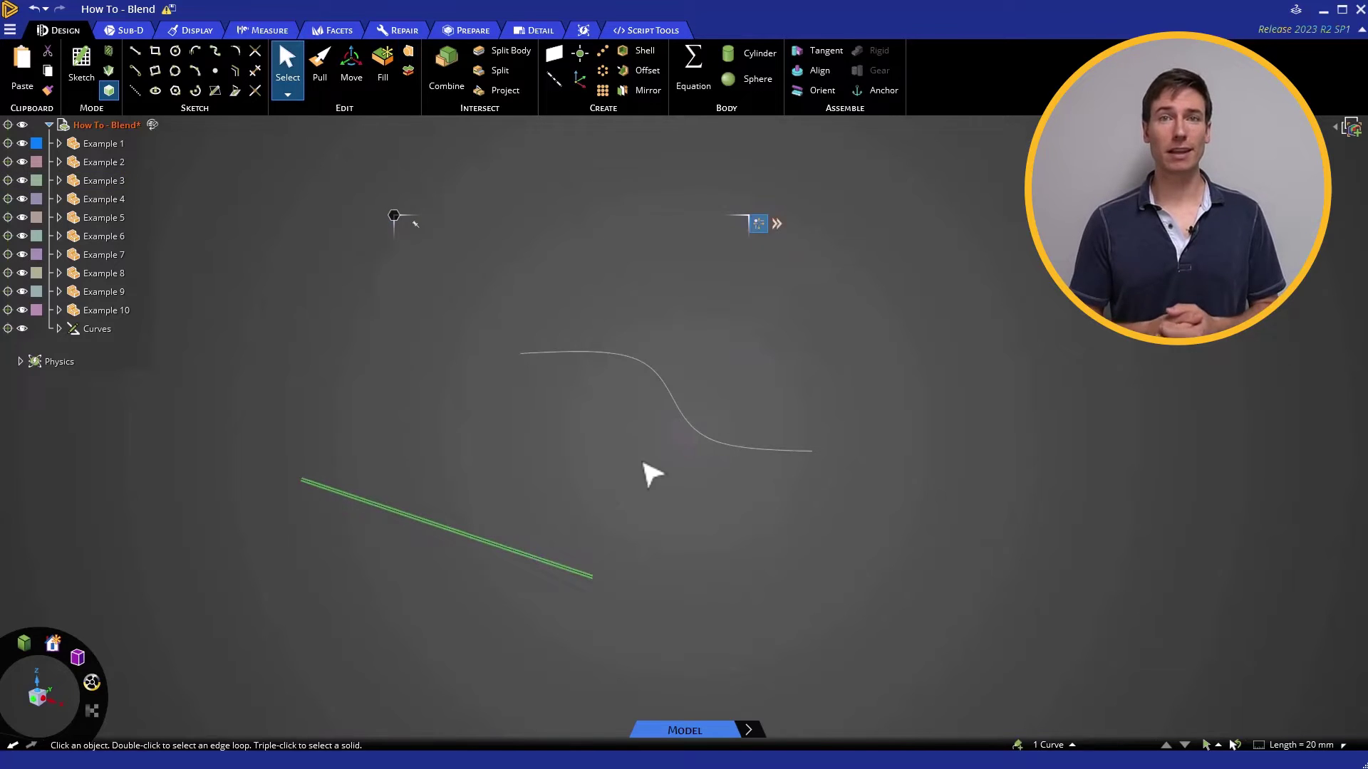
{"action": "left_click", "coordinate": [697, 440], "text": "ctrl"}
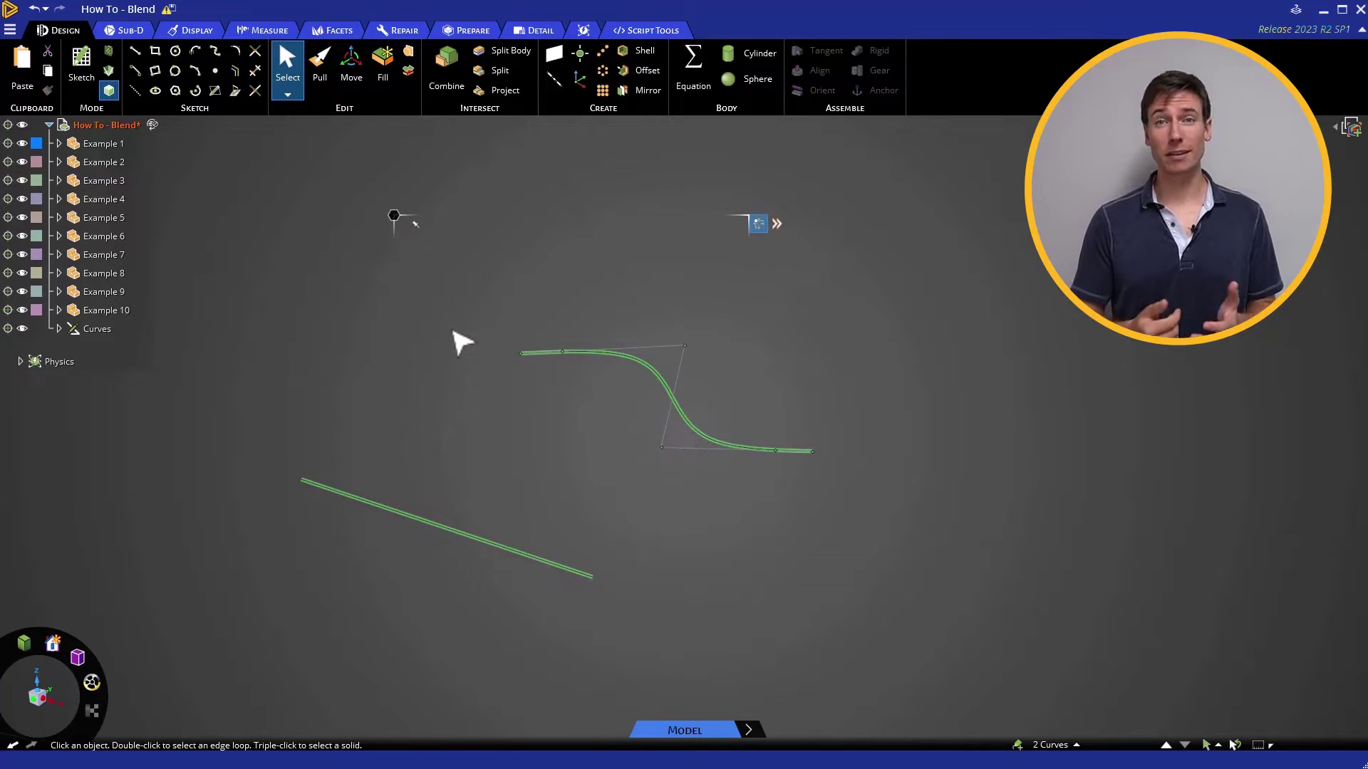
{"action": "left_click", "coordinate": [408, 56]}
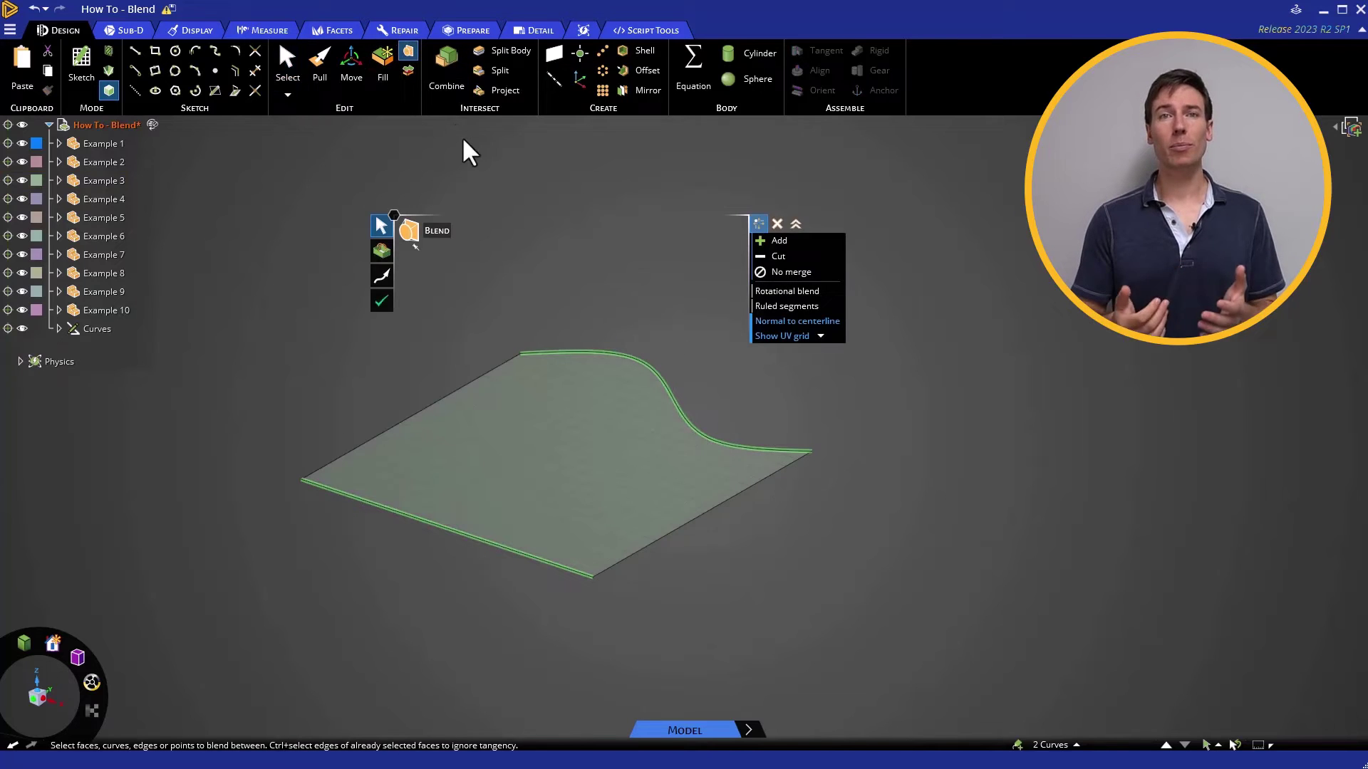
{"action": "left_click", "coordinate": [497, 292]}
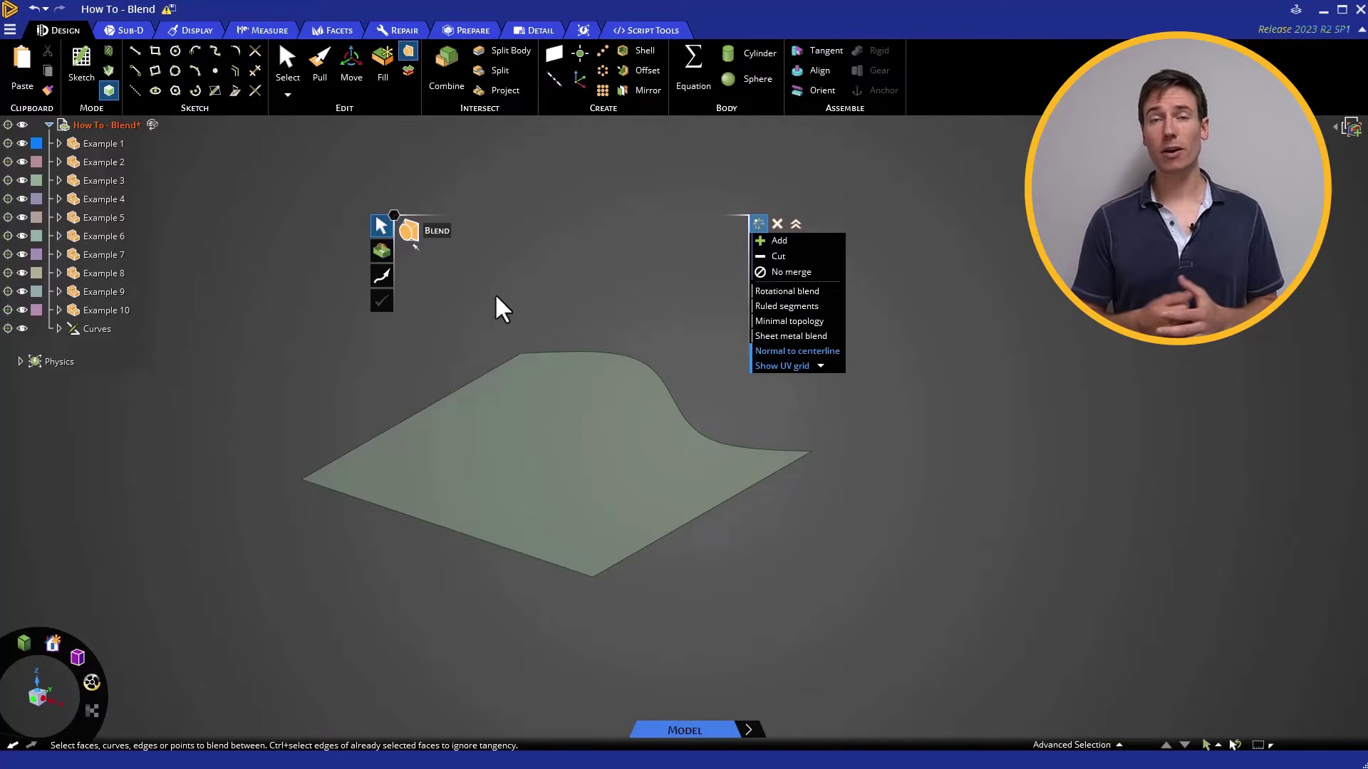
{"action": "mouse_move", "coordinate": [502, 308]}
{"action": "middle_mouse_down", "text": "shift"}
{"action": "mouse_move", "coordinate": [412, 476]}
{"action": "mouse_move", "coordinate": [569, 422]}
{"action": "mouse_move", "coordinate": [518, 493]}
{"action": "mouse_move", "coordinate": [458, 459]}
{"action": "mouse_move", "coordinate": [450, 500]}
{"action": "mouse_move", "coordinate": [422, 486]}
{"action": "middle_mouse_up", "text": "shift"}
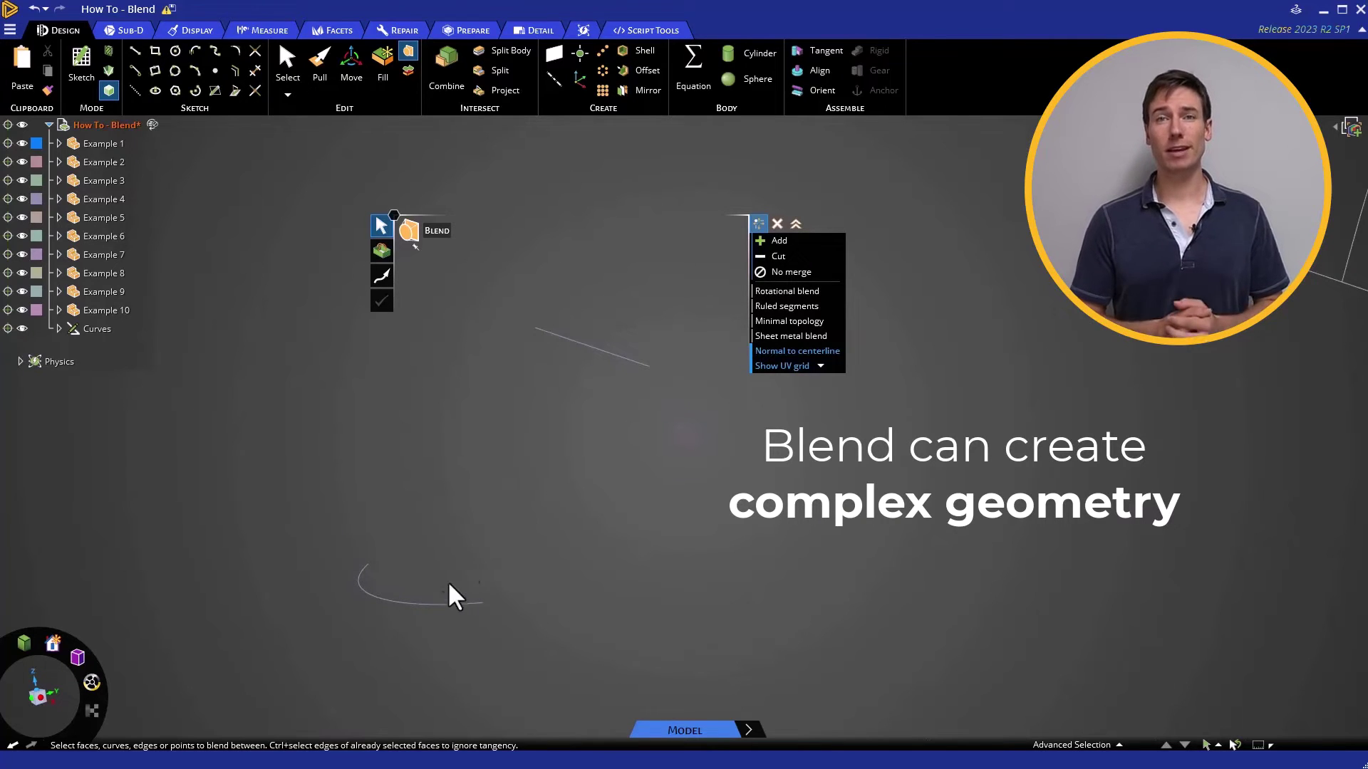
- Blend a flat surface between the curved arc and the straight line
{"action": "left_click", "coordinate": [427, 602]}
{"action": "left_click", "coordinate": [608, 350], "text": "ctrl"}
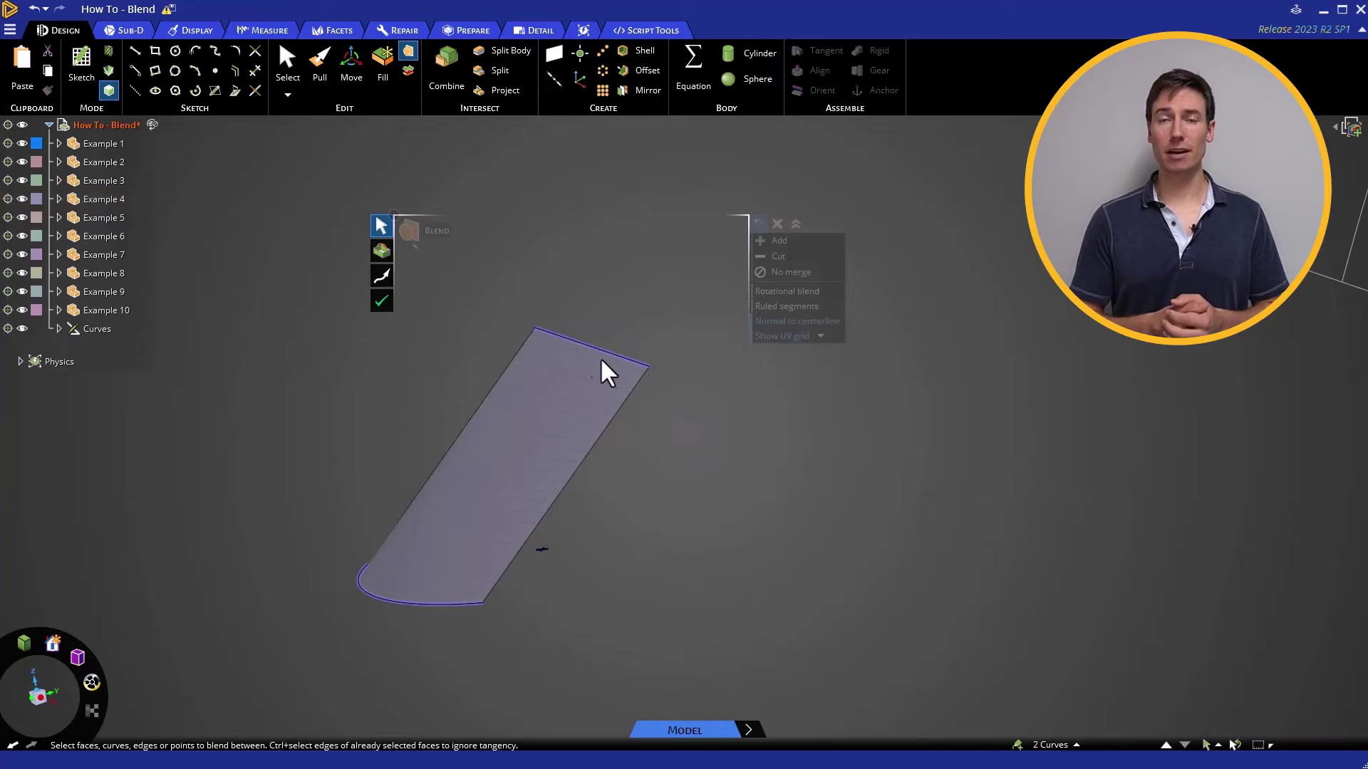
{"action": "mouse_move", "coordinate": [499, 343]}
{"action": "middle_mouse_down"}
{"action": "mouse_move", "coordinate": [381, 334]}
{"action": "mouse_move", "coordinate": [476, 349]}
{"action": "middle_mouse_up"}
{"action": "left_click", "coordinate": [382, 301]}
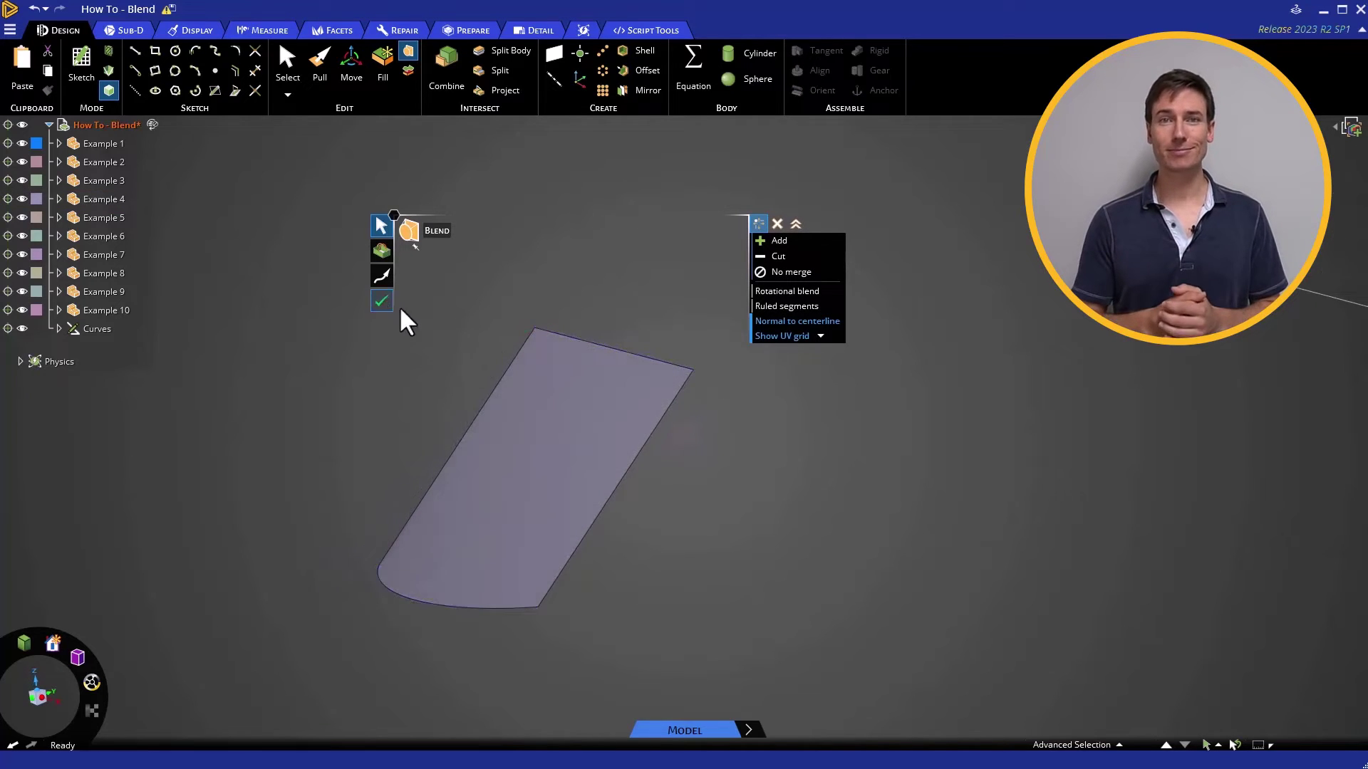
{"action": "mouse_move", "coordinate": [505, 495]}
{"action": "middle_mouse_down"}
{"action": "mouse_move", "coordinate": [652, 488]}
{"action": "mouse_move", "coordinate": [295, 615]}
{"action": "mouse_move", "coordinate": [376, 597]}
{"action": "middle_mouse_up"}
{"action": "scroll", "coordinate": [528, 476], "scroll_direction": "up", "scroll_amount": 3}
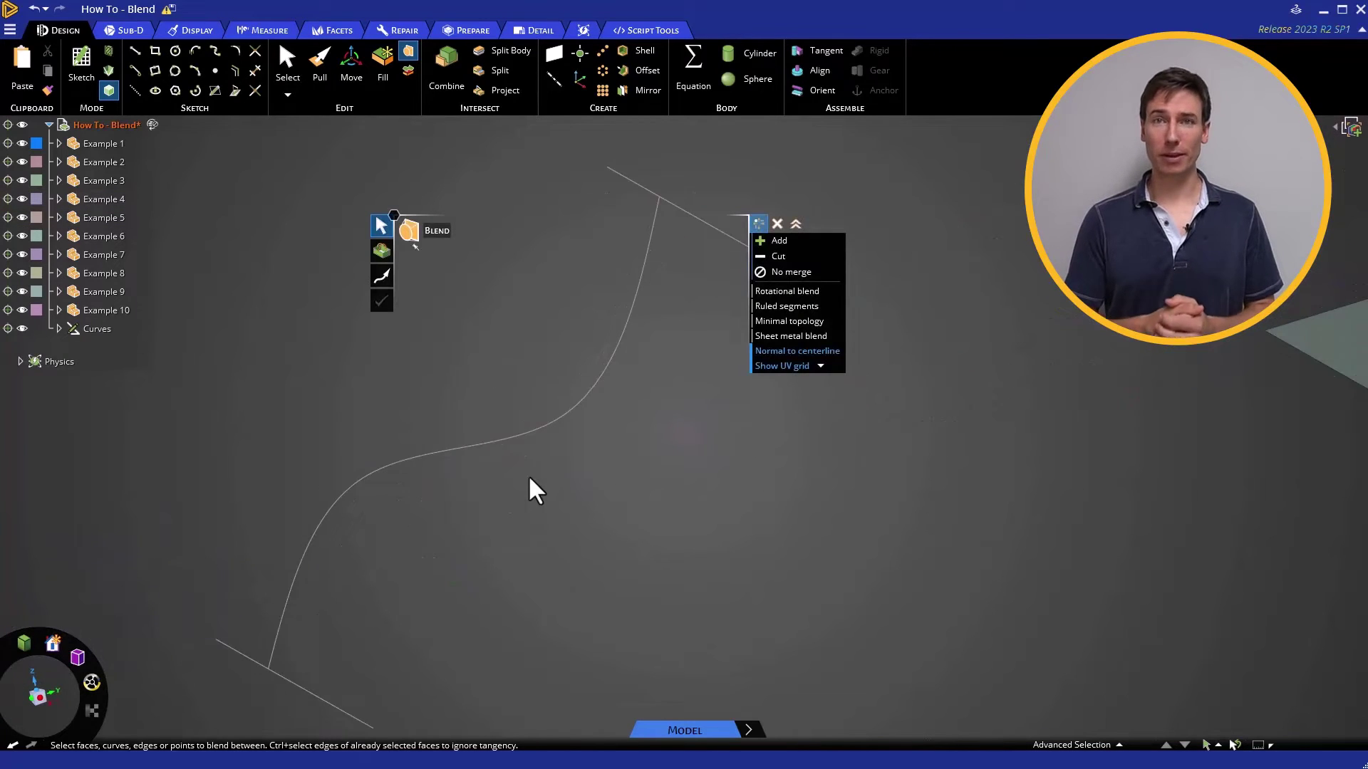
- Blend the bottom and top lines into a strip surface guided by the S-curve
{"action": "mouse_move", "coordinate": [529, 473]}
{"action": "middle_mouse_down"}
{"action": "mouse_move", "coordinate": [505, 447]}
{"action": "mouse_move", "coordinate": [526, 448]}
{"action": "middle_mouse_up"}
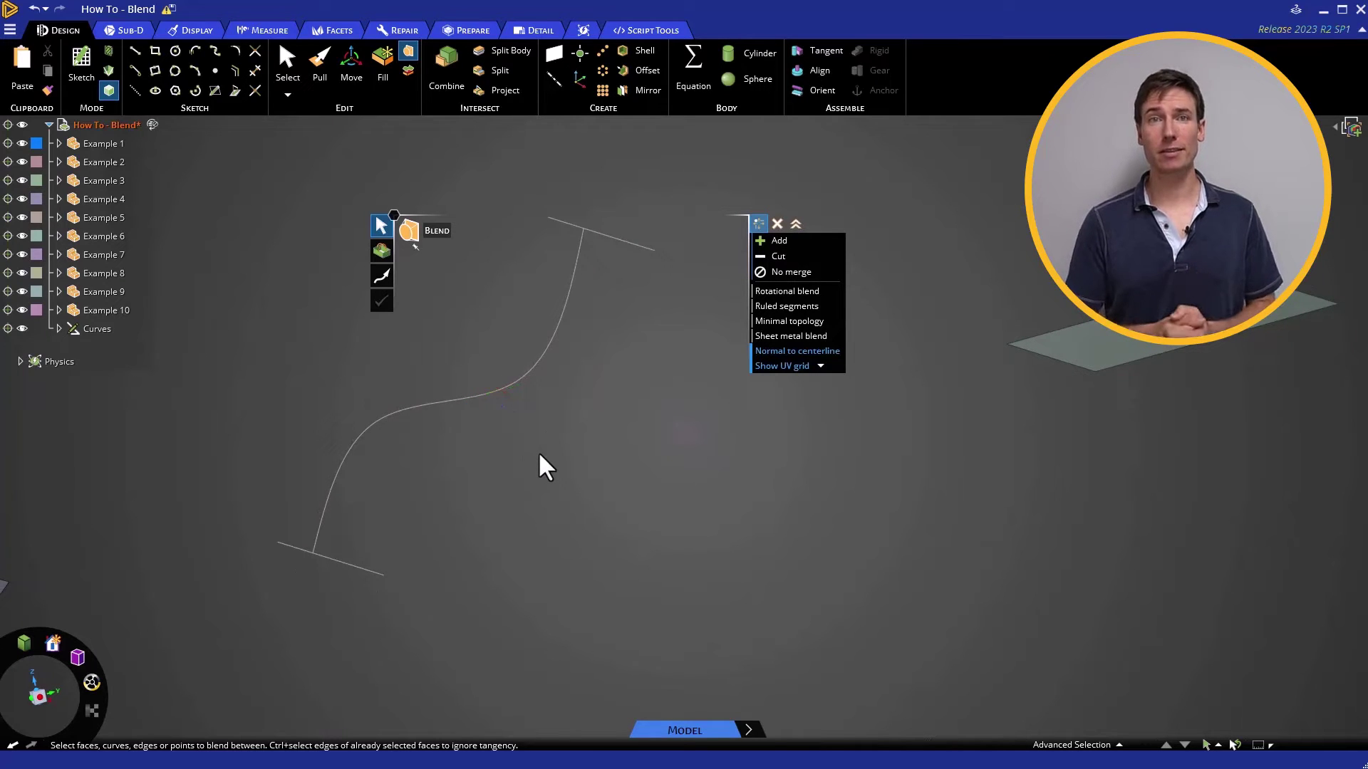
{"action": "left_click", "coordinate": [345, 561]}
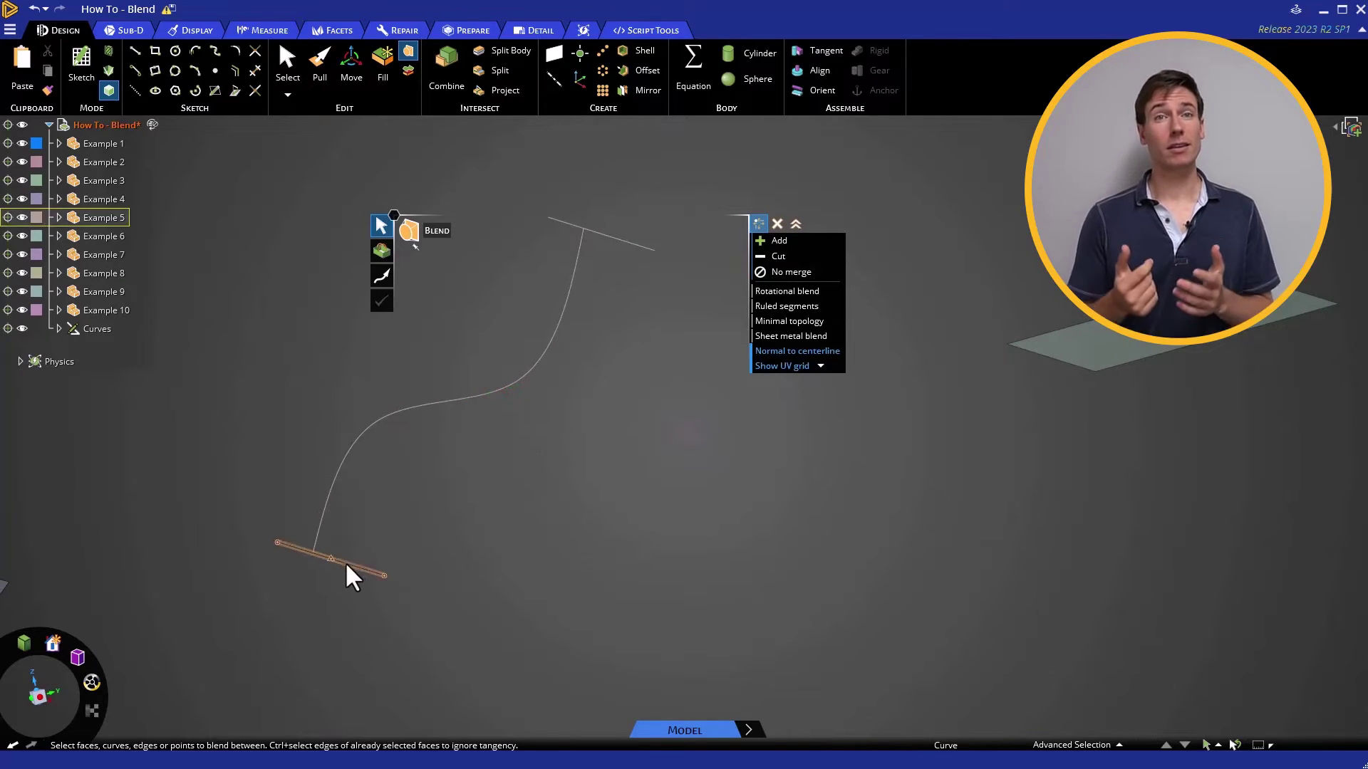
{"action": "left_click", "coordinate": [611, 242]}
{"action": "left_click", "coordinate": [379, 248]}
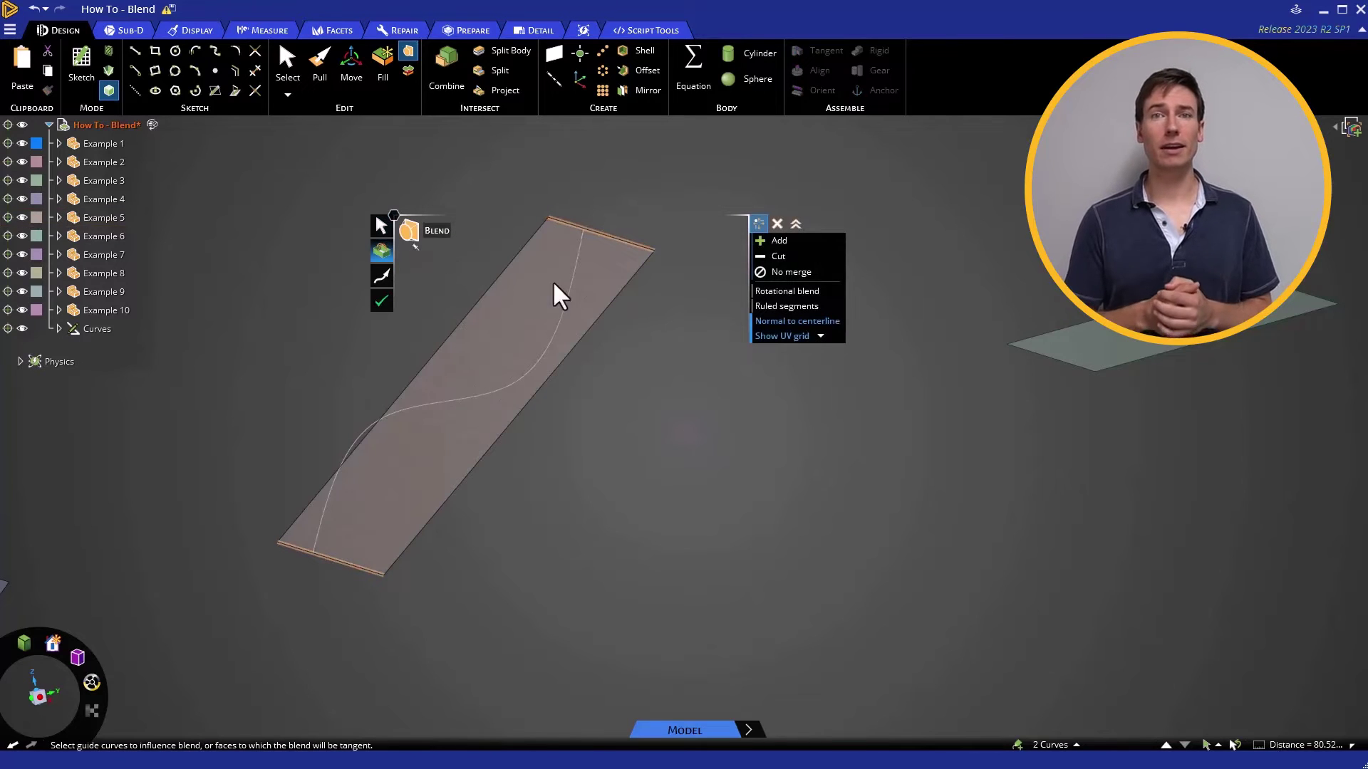
{"action": "left_click", "coordinate": [570, 283]}
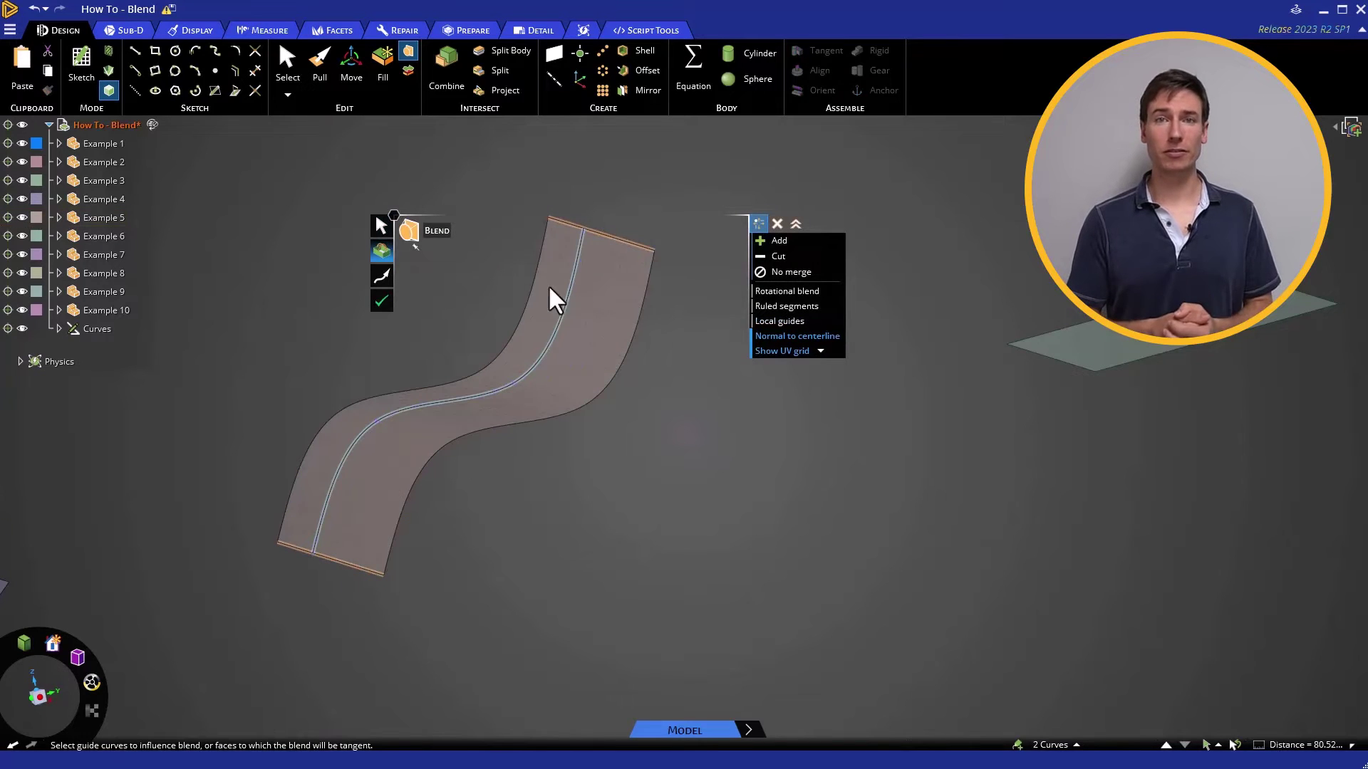
{"action": "left_click", "coordinate": [382, 300]}
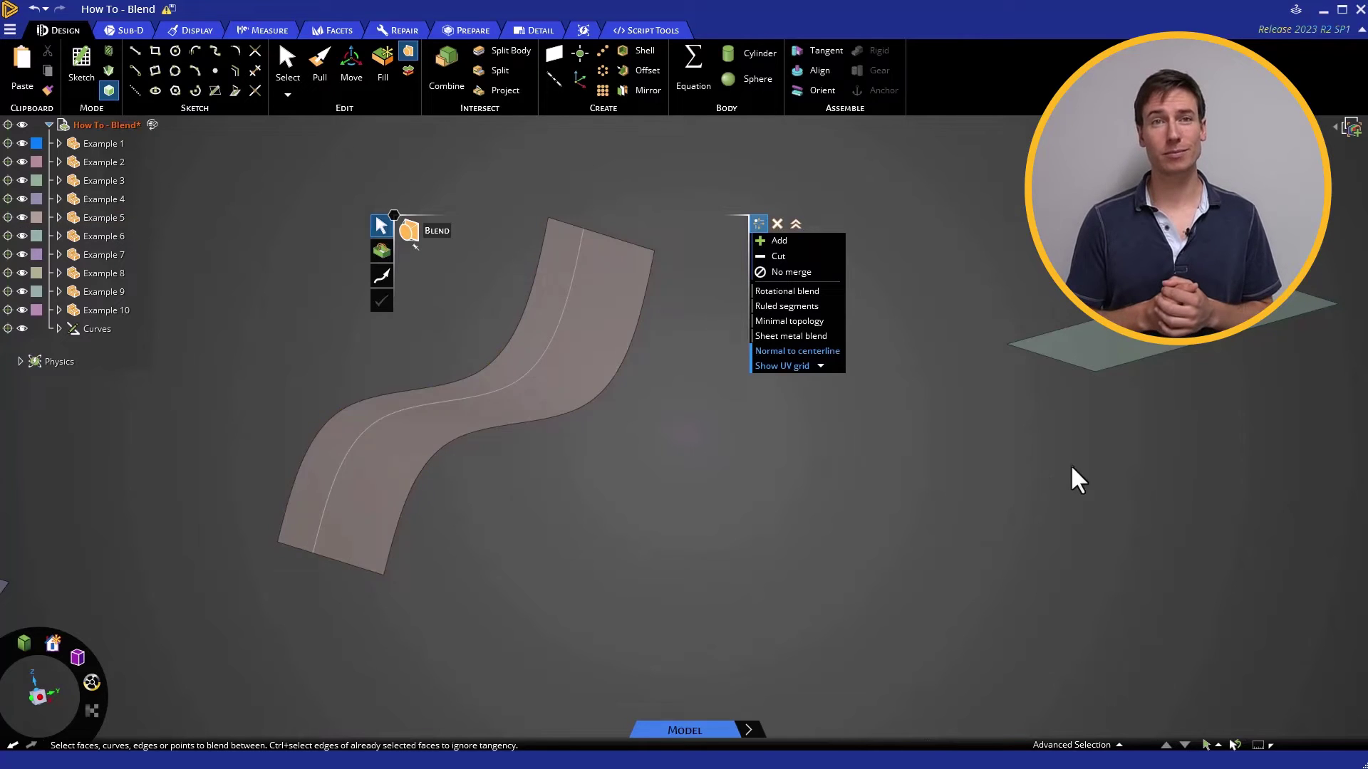
- Blend the lower and upper rectangular faces of Example 6 into a tapered solid
{"action": "mouse_move", "coordinate": [1069, 464]}
{"action": "middle_mouse_down"}
{"action": "mouse_move", "coordinate": [480, 741]}
{"action": "mouse_move", "coordinate": [522, 710]}
{"action": "middle_mouse_up"}
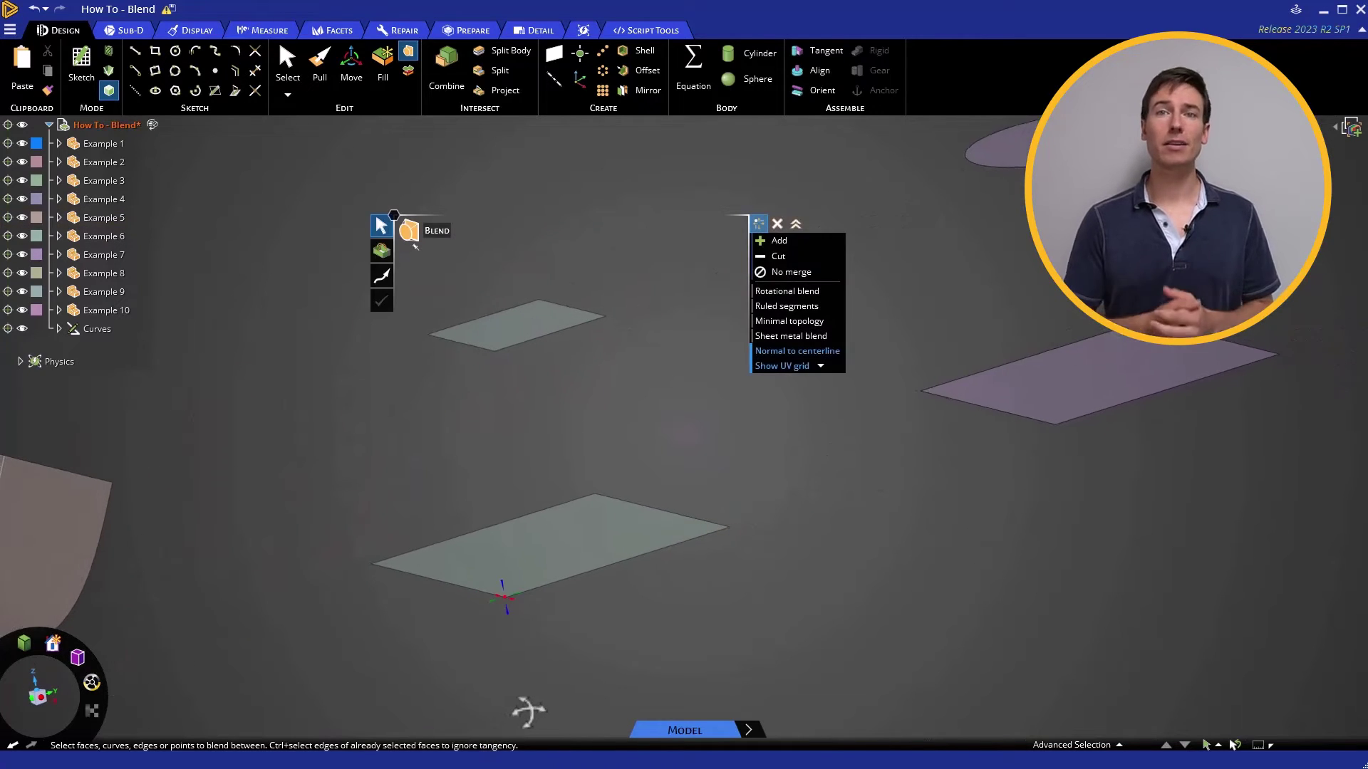
{"action": "middle_click_drag", "start_coordinate": [602, 662], "coordinate": [646, 629]}
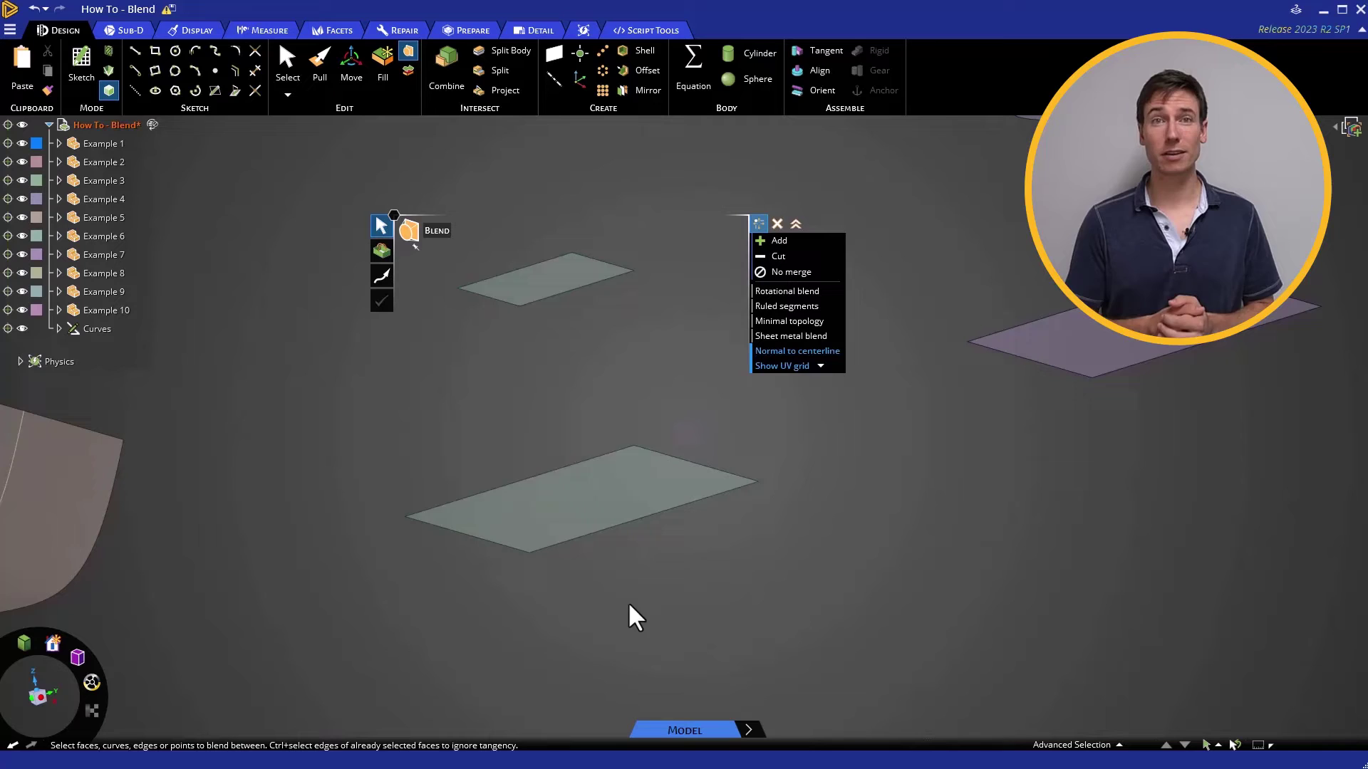
{"action": "left_click", "coordinate": [610, 493]}
{"action": "left_click", "coordinate": [557, 280], "text": "ctrl"}
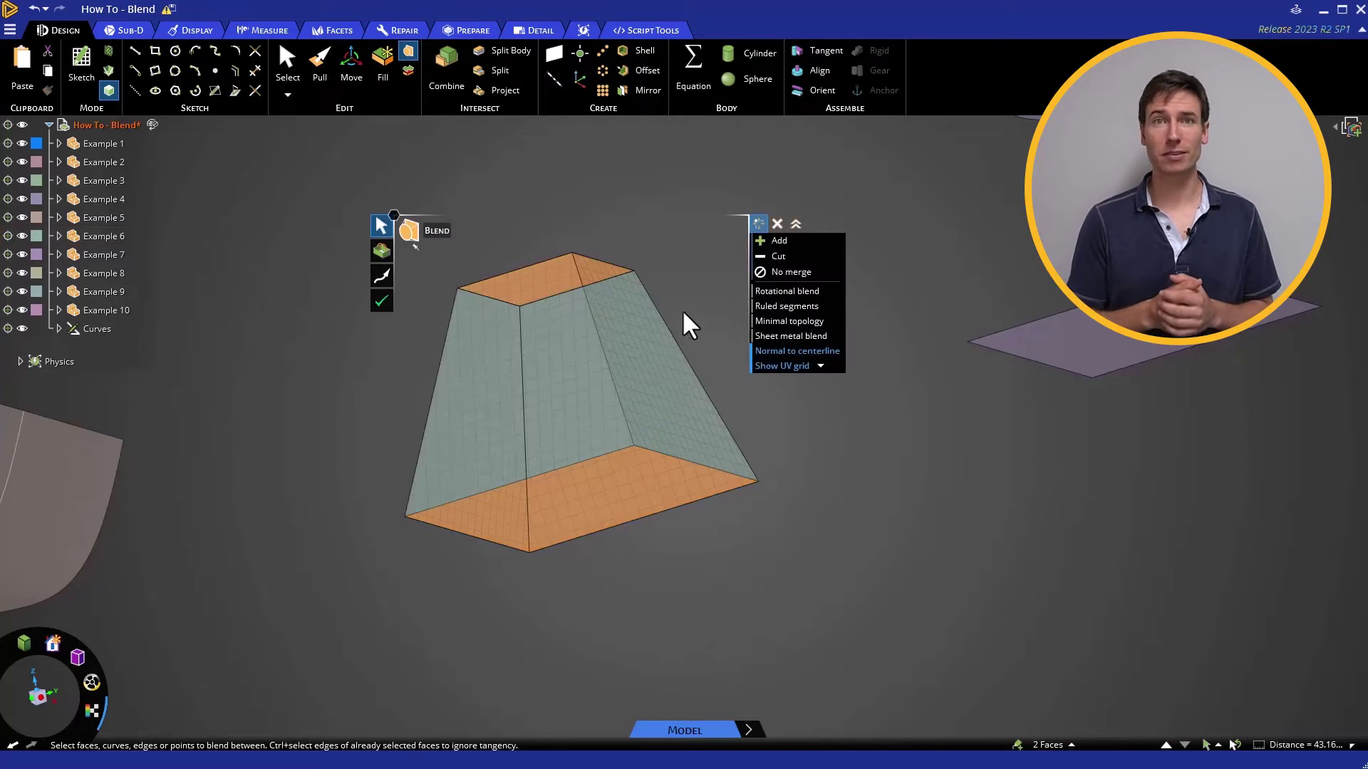
{"action": "middle_click_drag", "start_coordinate": [683, 310], "coordinate": [427, 289]}
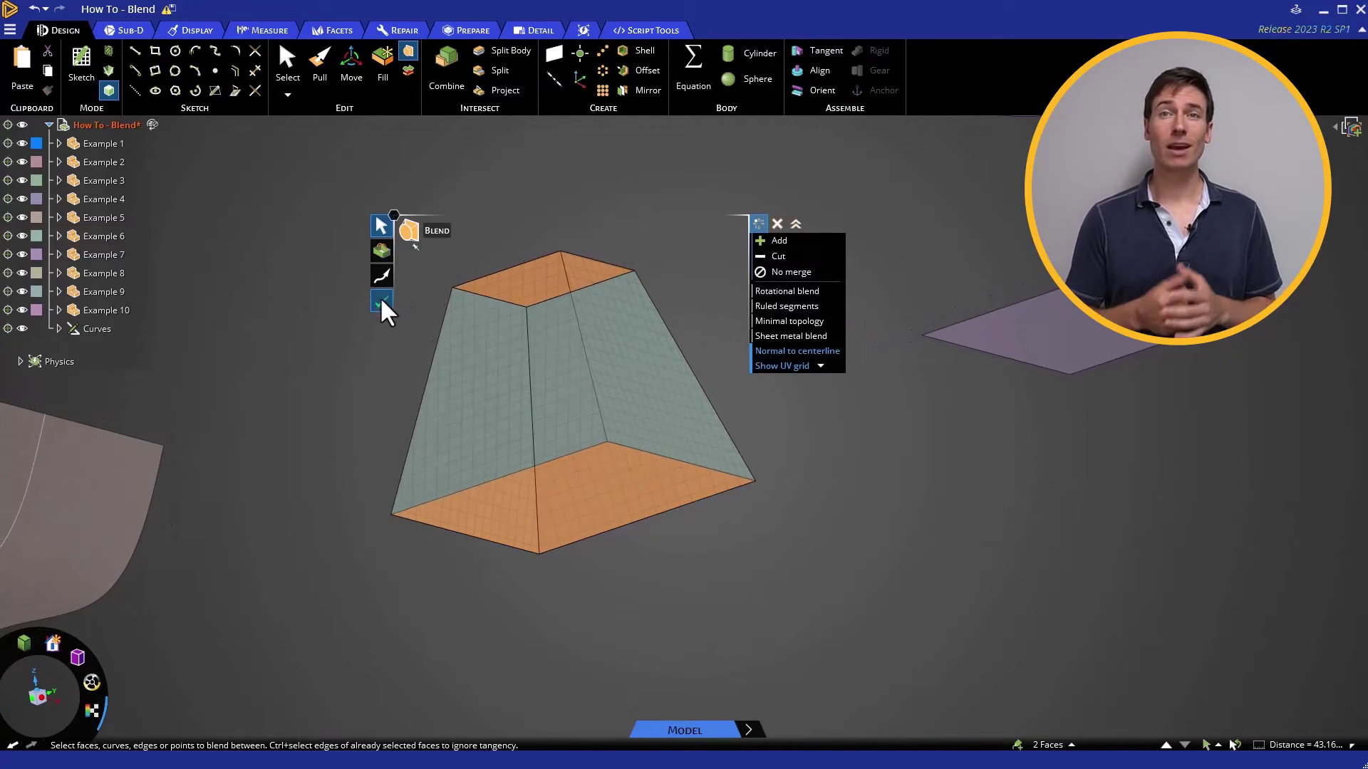
{"action": "left_click", "coordinate": [380, 299]}
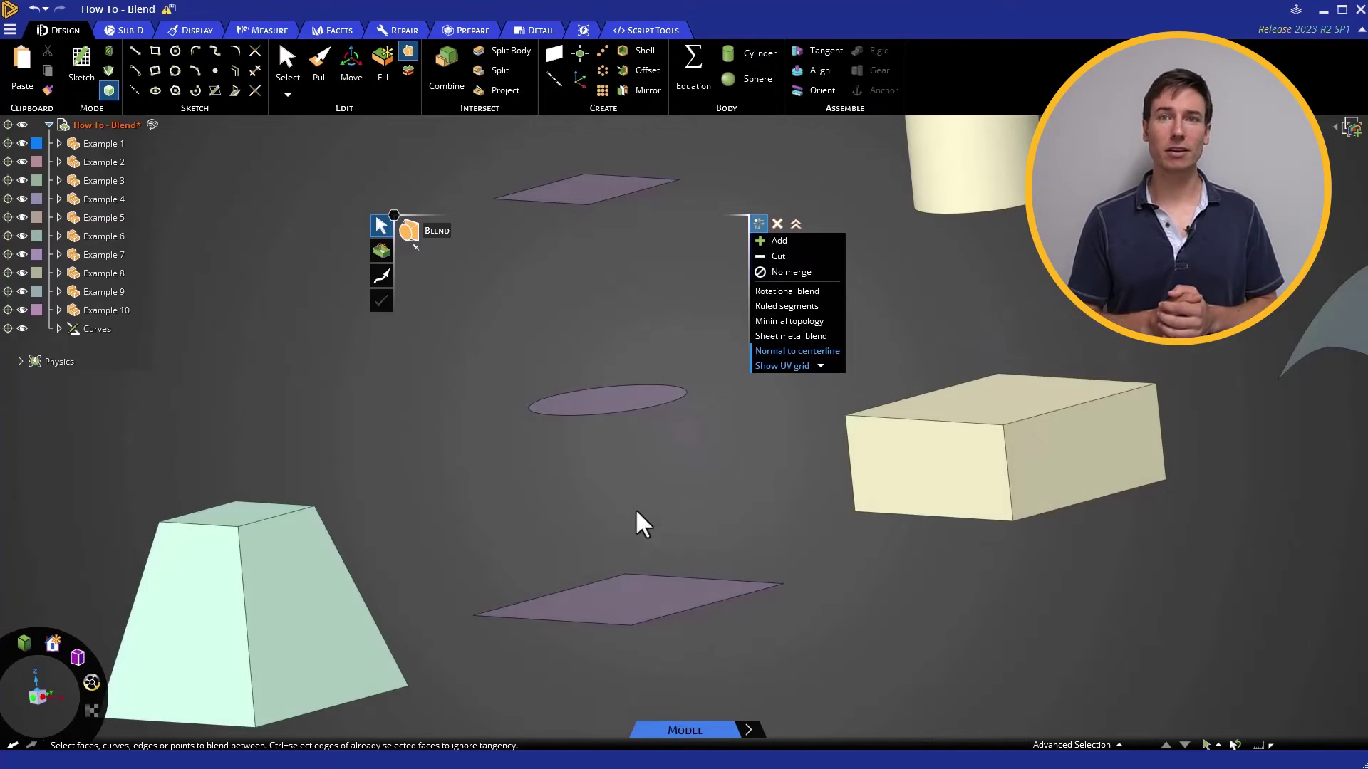
- Smoothly blend the top rectangle, middle ellipse and bottom rectangle, then undo it
{"action": "left_click", "coordinate": [592, 194]}
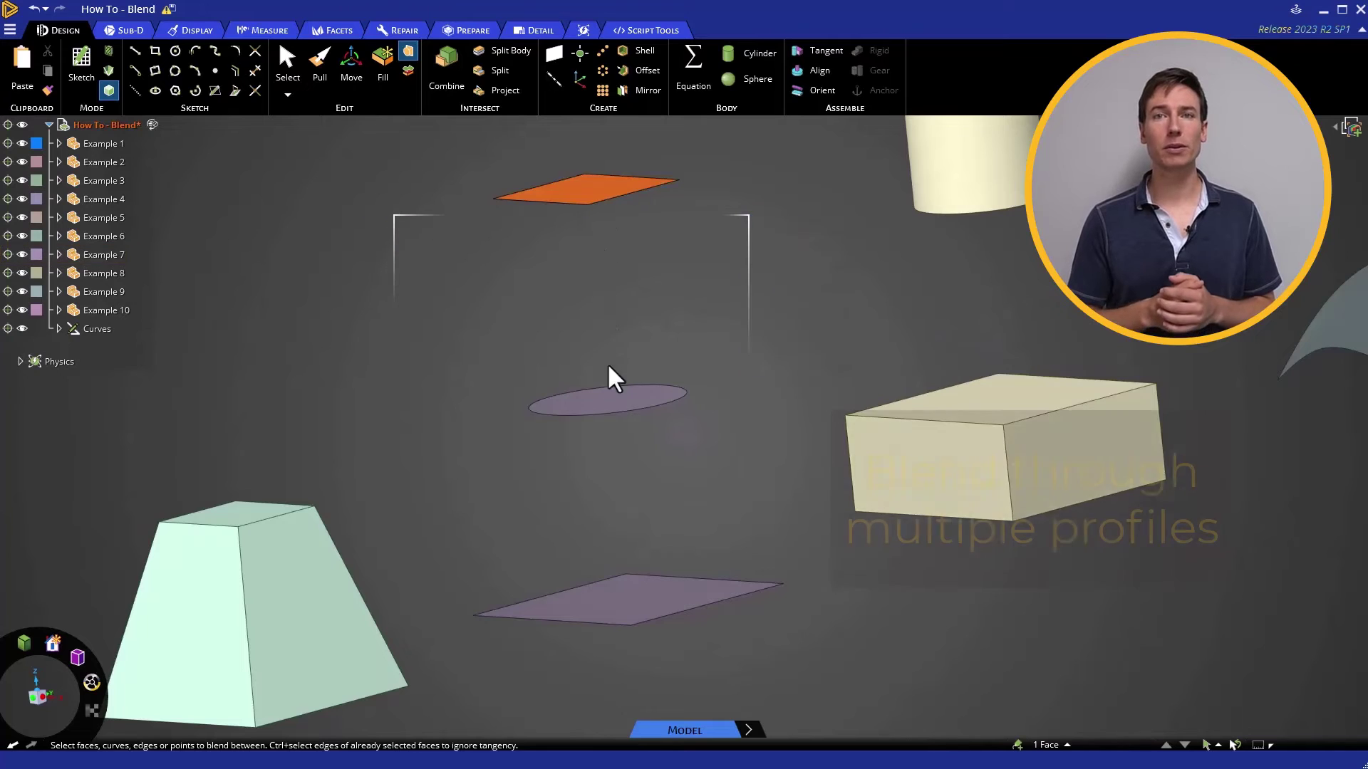
{"action": "left_click", "coordinate": [605, 399], "text": "ctrl"}
{"action": "left_click", "coordinate": [632, 608], "text": "ctrl"}
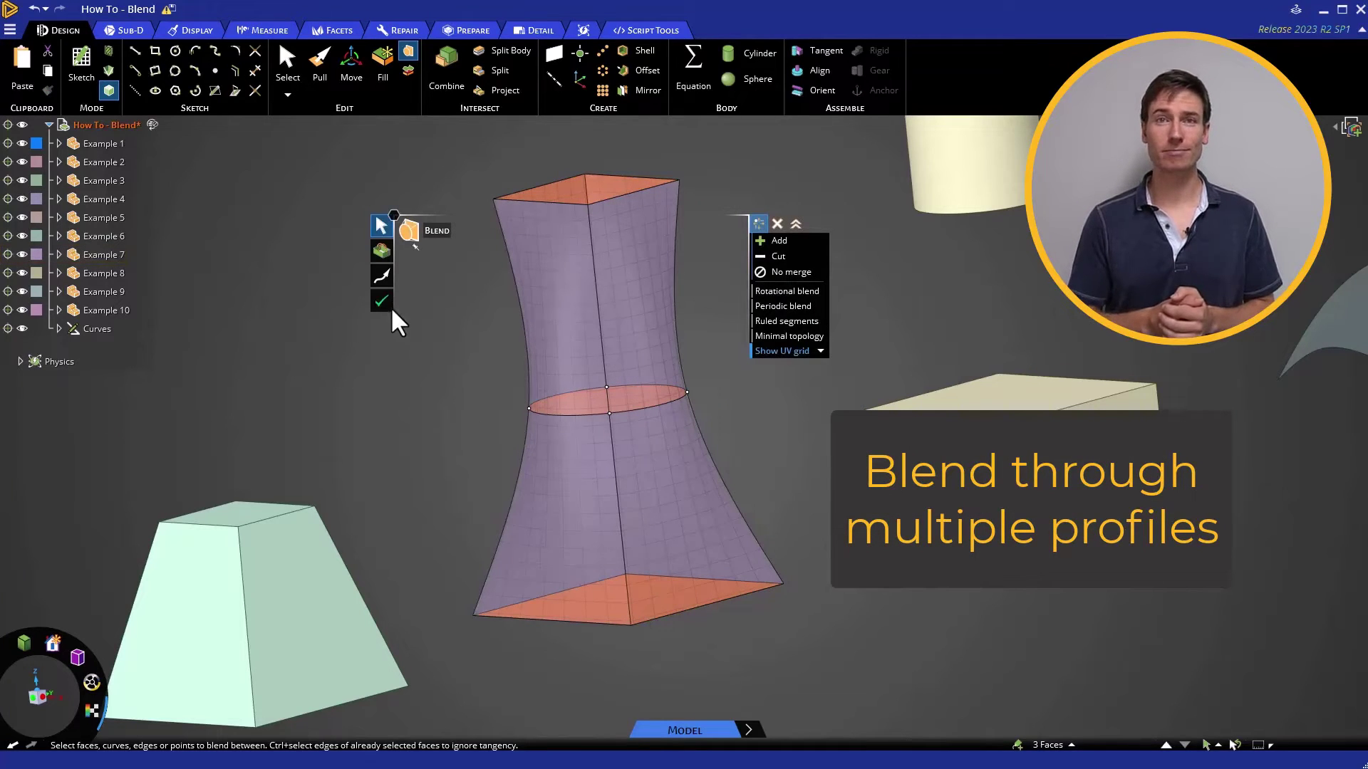
{"action": "left_click", "coordinate": [381, 302]}
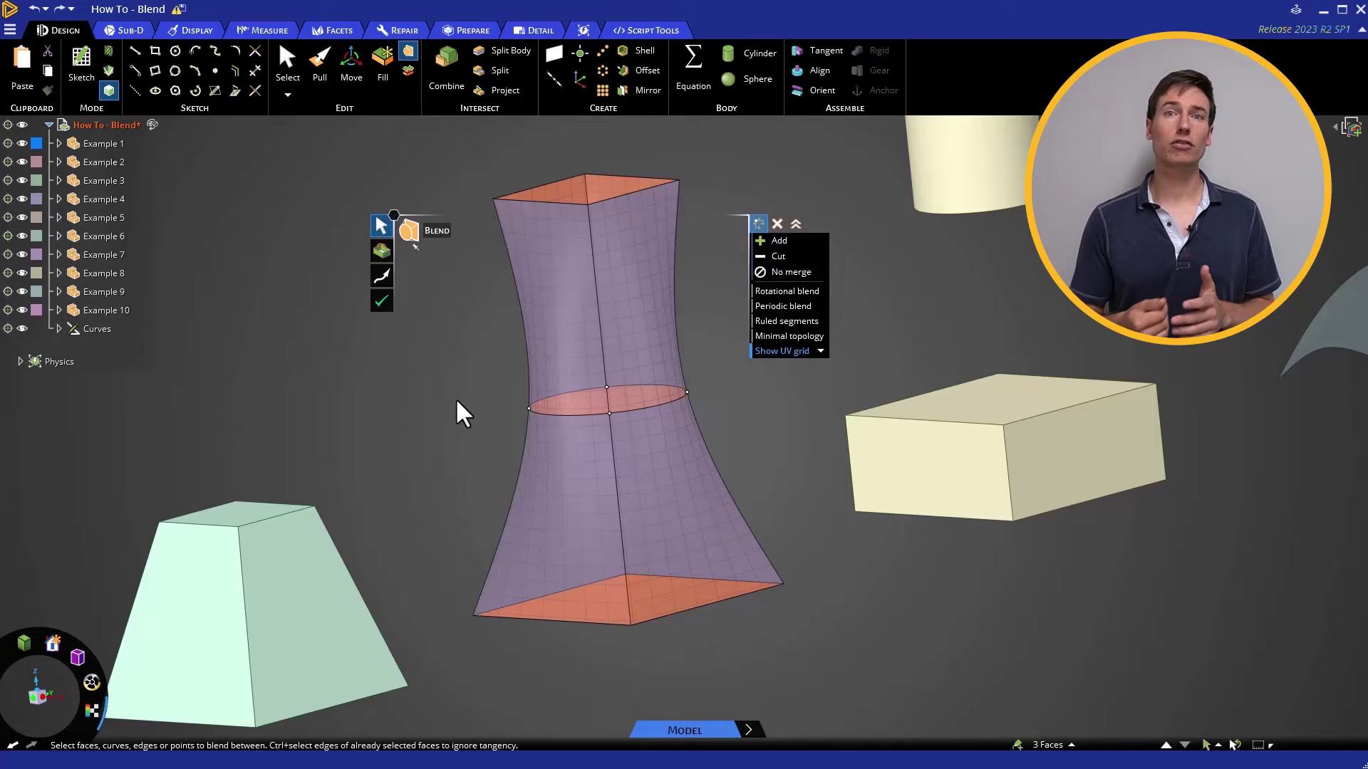
{"action": "key", "text": "ctrl+z"}
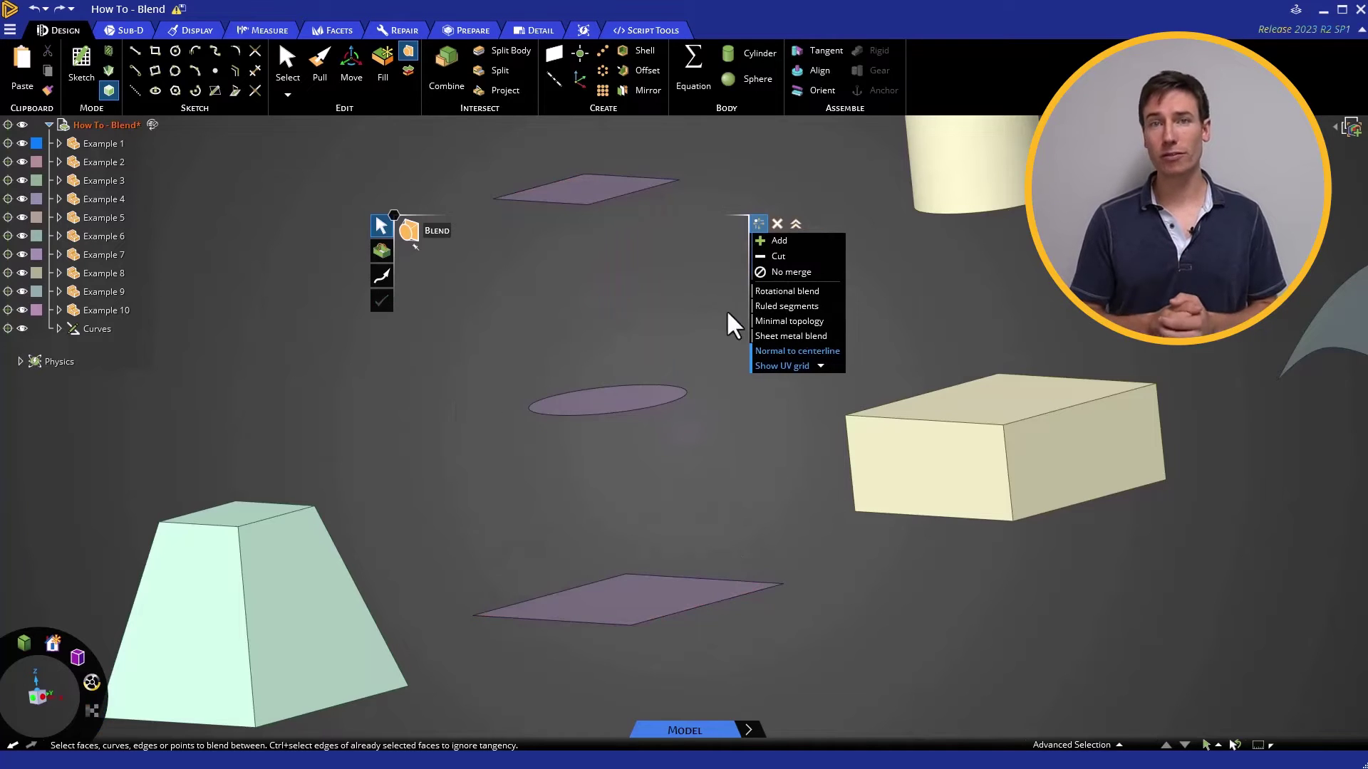
- Enable Ruled segments and reblend the three profiles into one solid
{"action": "left_click", "coordinate": [788, 307]}
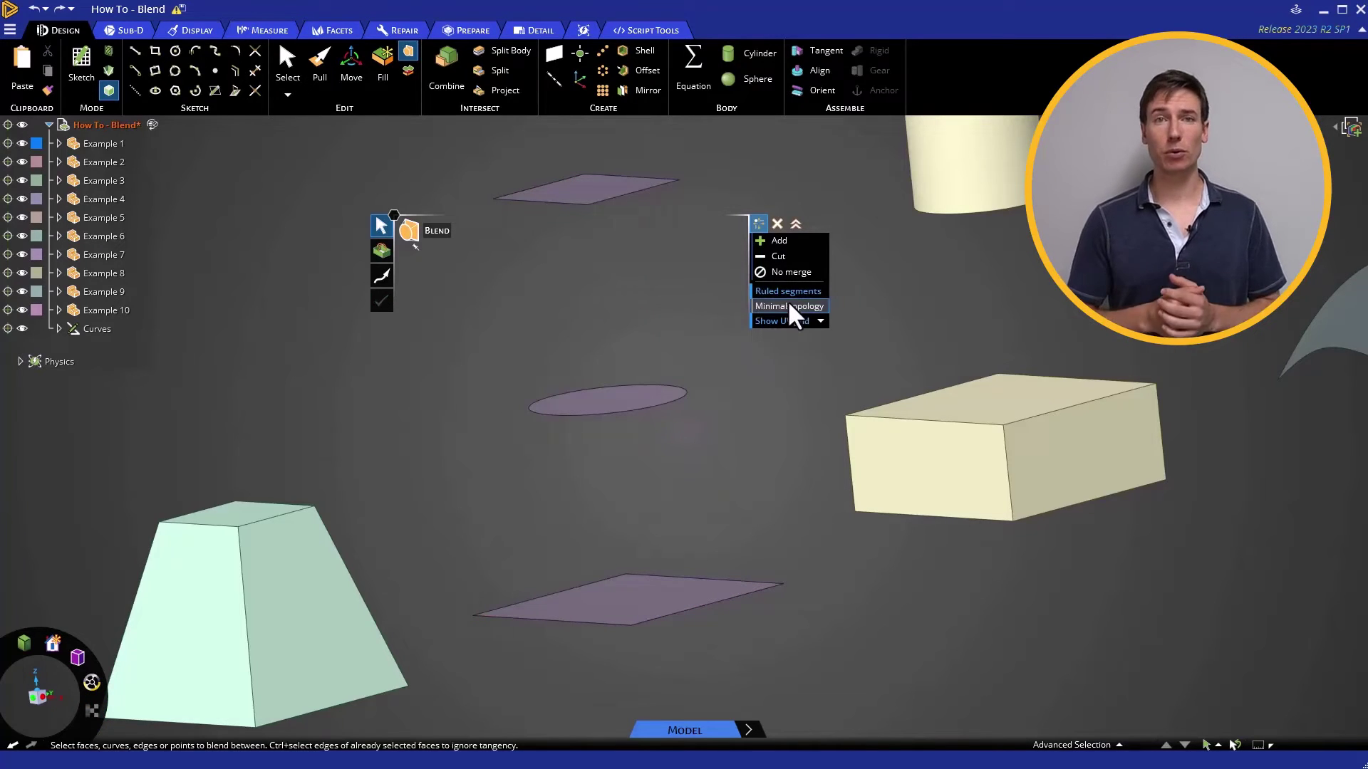
{"action": "left_click", "coordinate": [586, 187]}
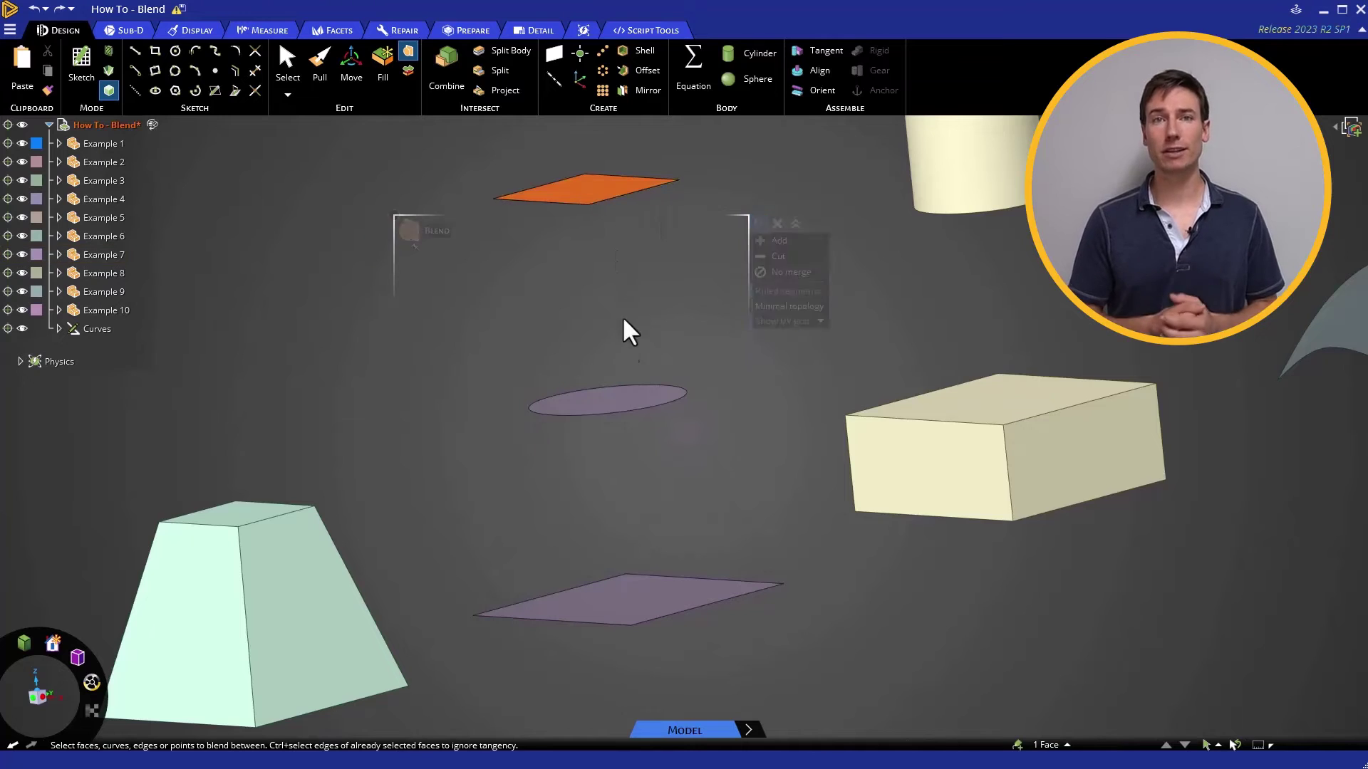
{"action": "left_click", "coordinate": [608, 398], "text": "ctrl"}
{"action": "left_click", "coordinate": [627, 597], "text": "ctrl"}
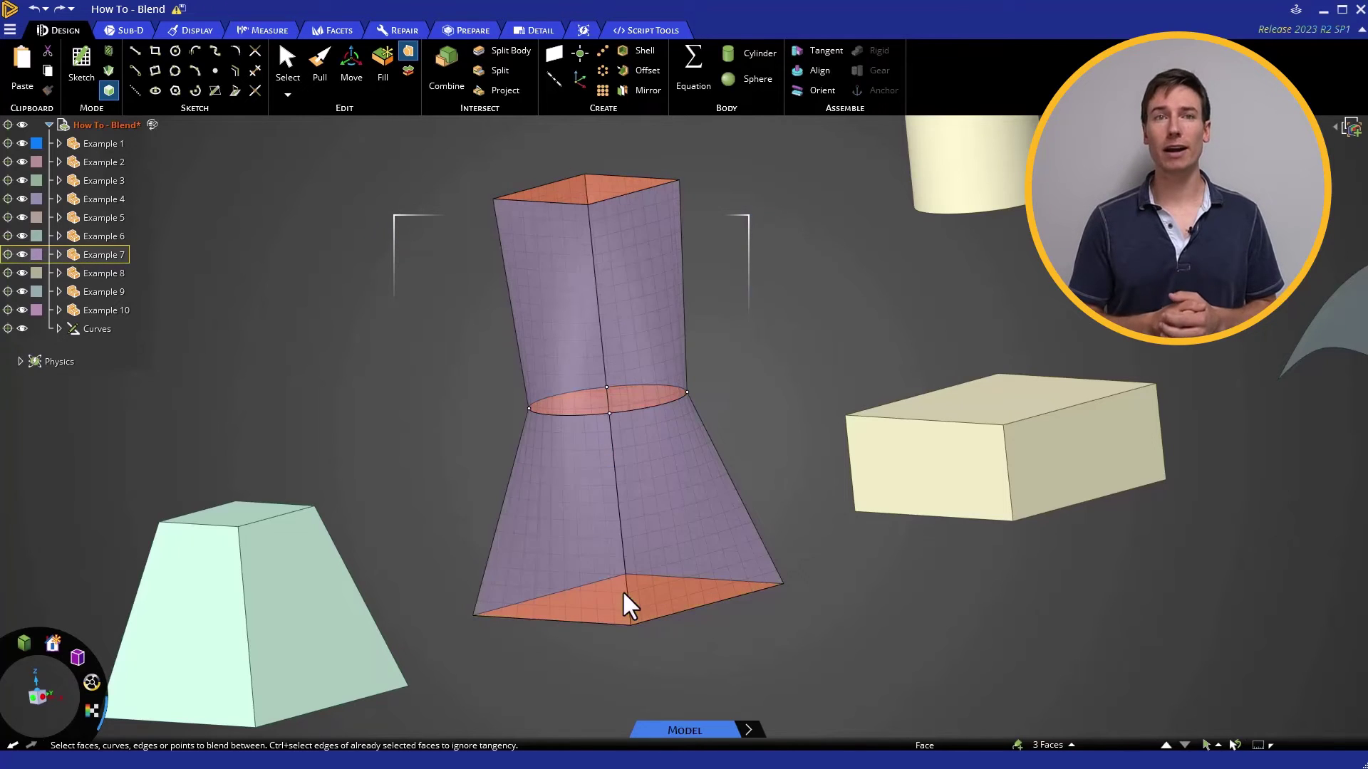
{"action": "left_click", "coordinate": [382, 301]}
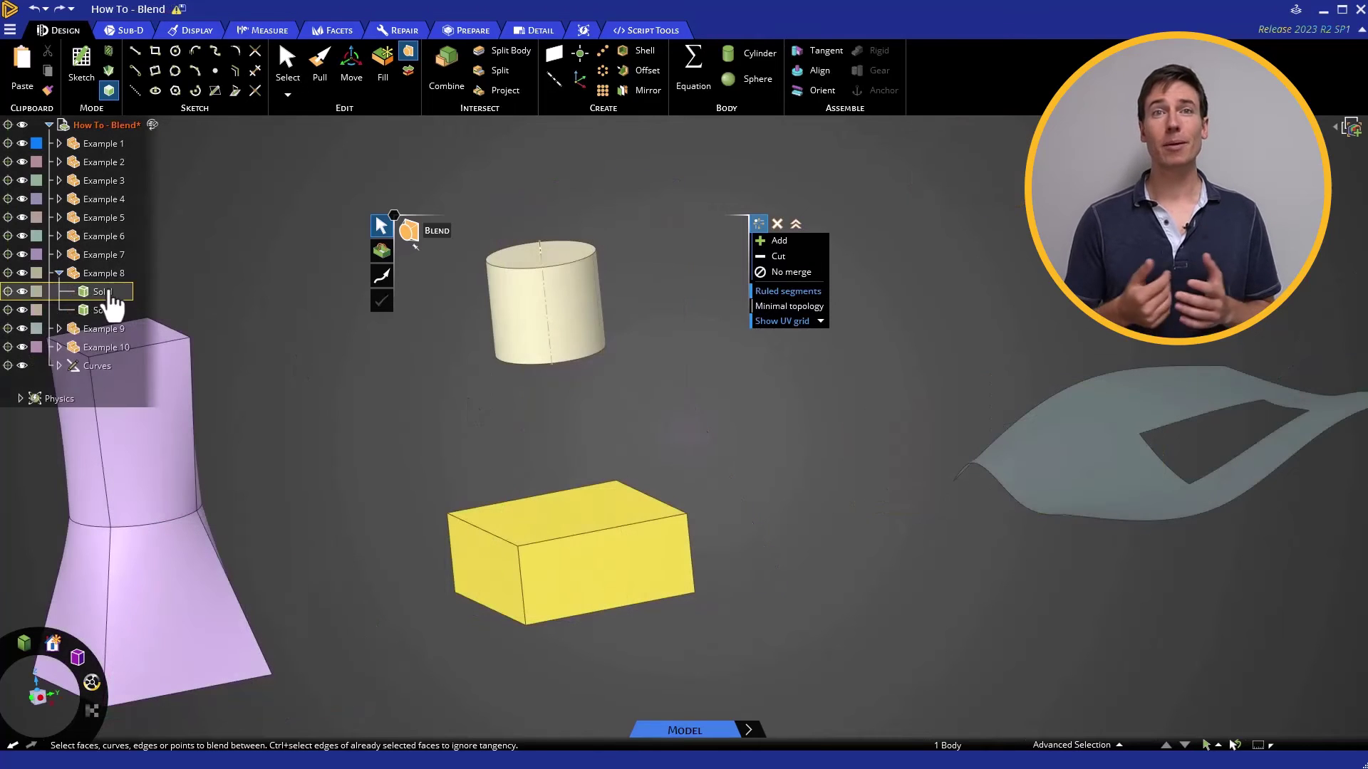
- Blend the box's top face into the cylinder's bottom face as one merged solid
{"action": "left_click", "coordinate": [108, 310]}
{"action": "left_click", "coordinate": [427, 369]}
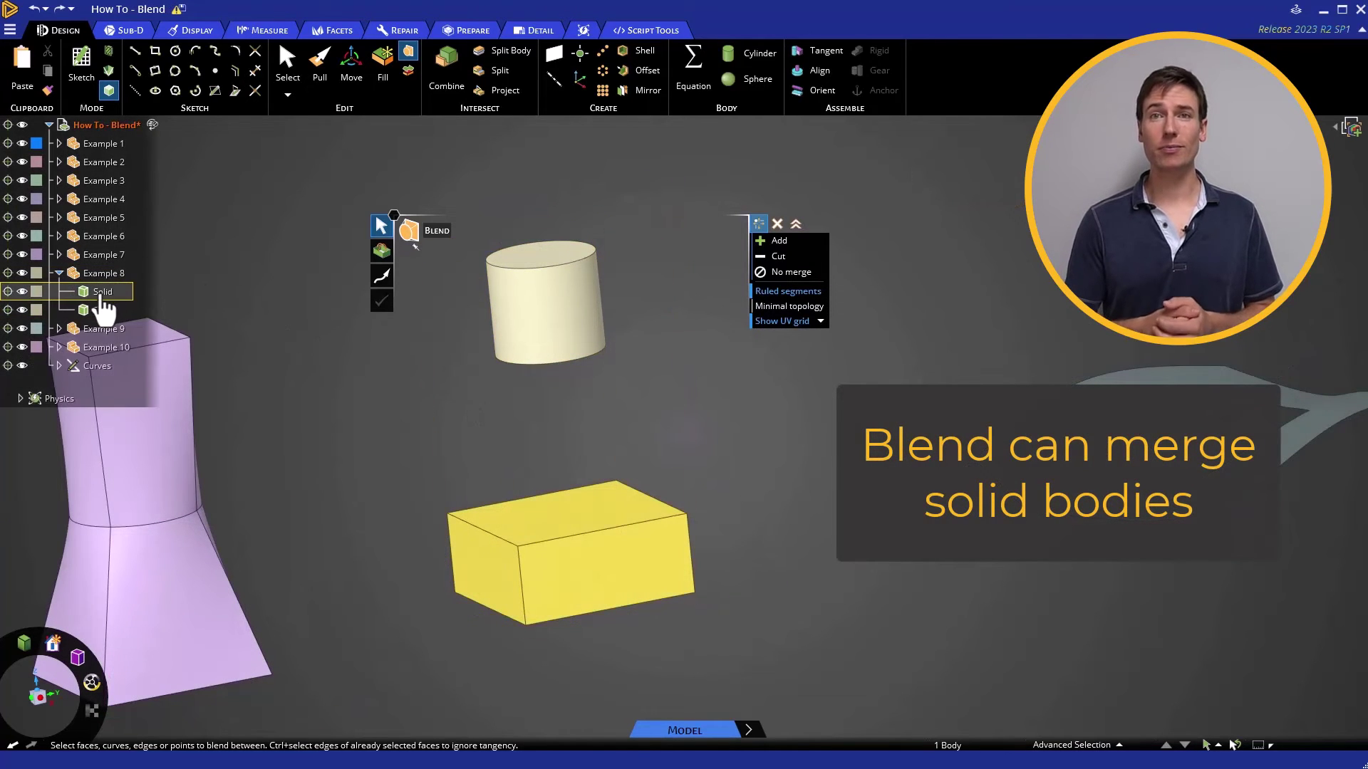
{"action": "left_click", "coordinate": [634, 503]}
{"action": "left_click", "coordinate": [574, 343], "text": "ctrl"}
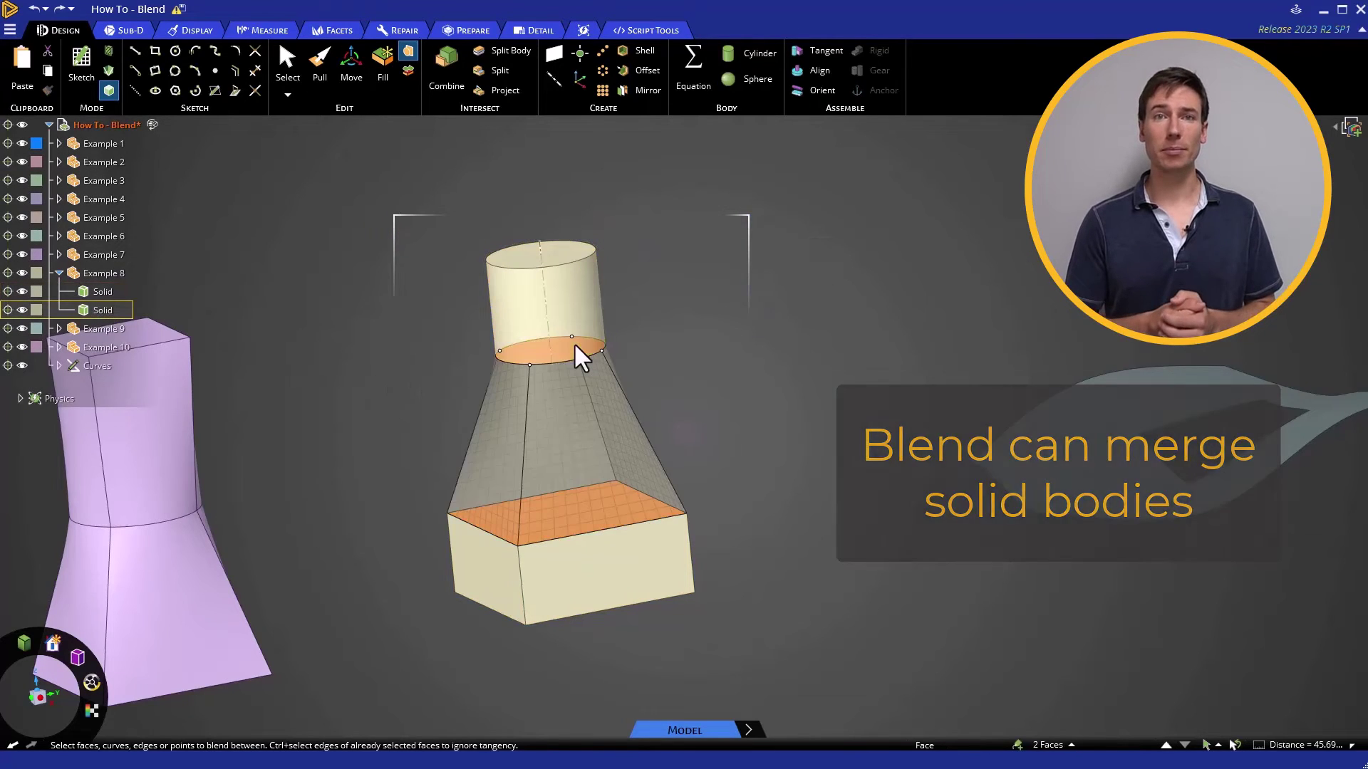
{"action": "left_click", "coordinate": [382, 303]}
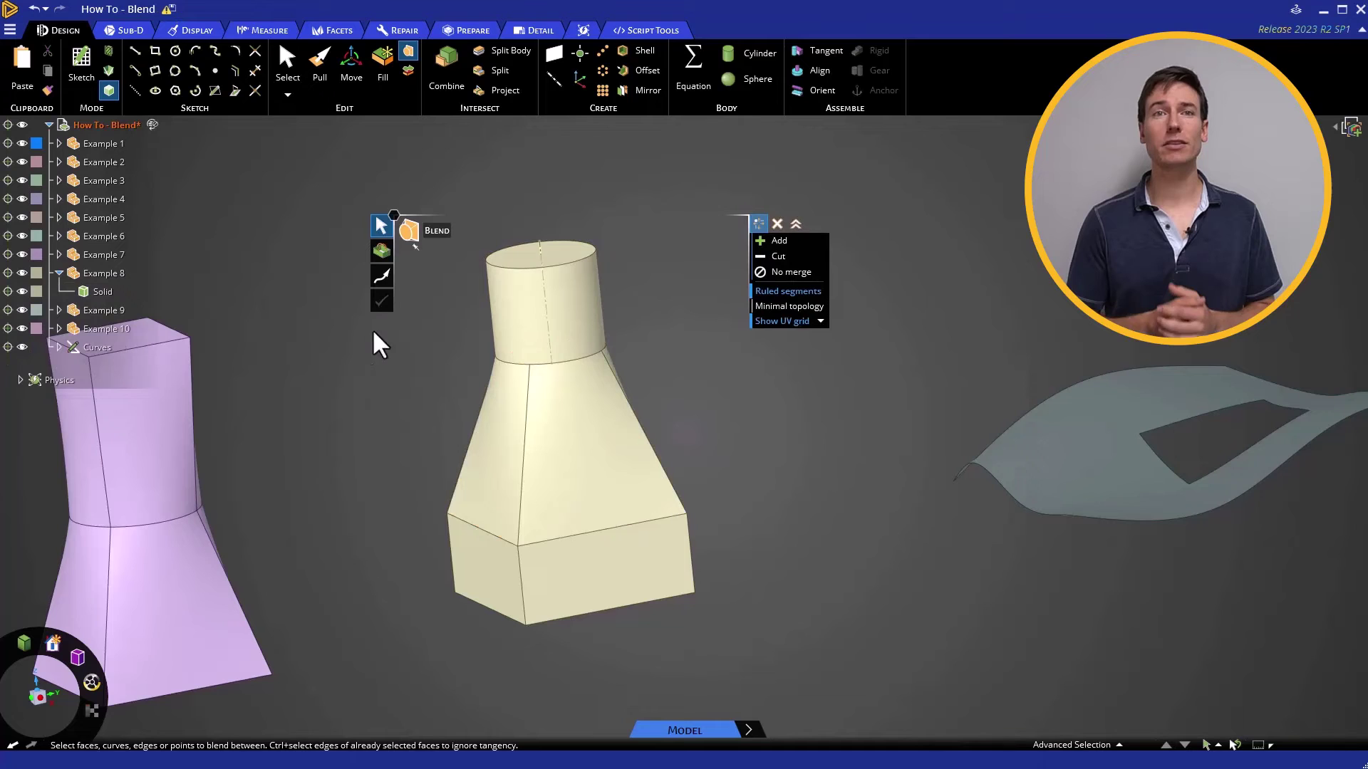
{"action": "left_click", "coordinate": [103, 292]}
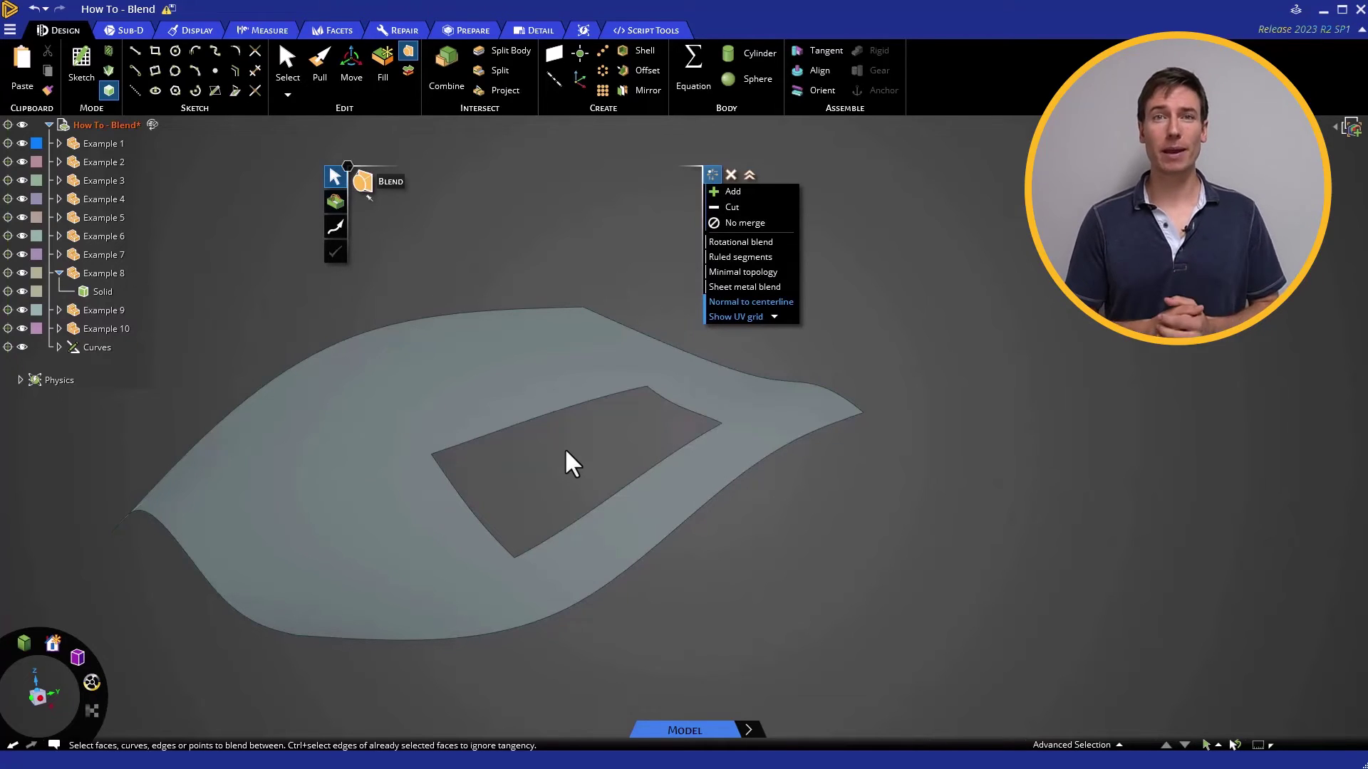
- Select two opposite cutout edges and add the top and bottom cutout edges as guides
{"action": "left_click", "coordinate": [460, 492]}
{"action": "left_click", "coordinate": [665, 397], "text": "ctrl"}
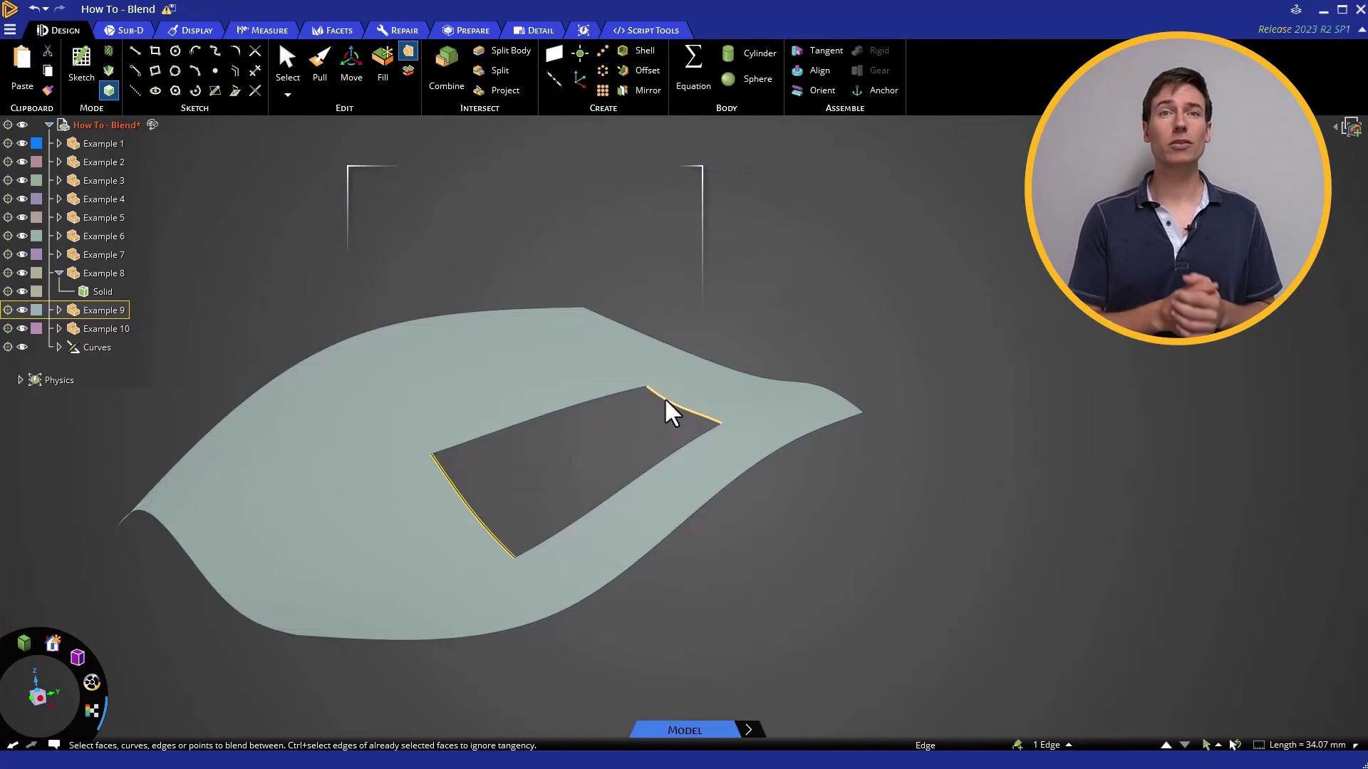
{"action": "left_click", "coordinate": [663, 397], "text": "ctrl"}
{"action": "left_click", "coordinate": [334, 200]}
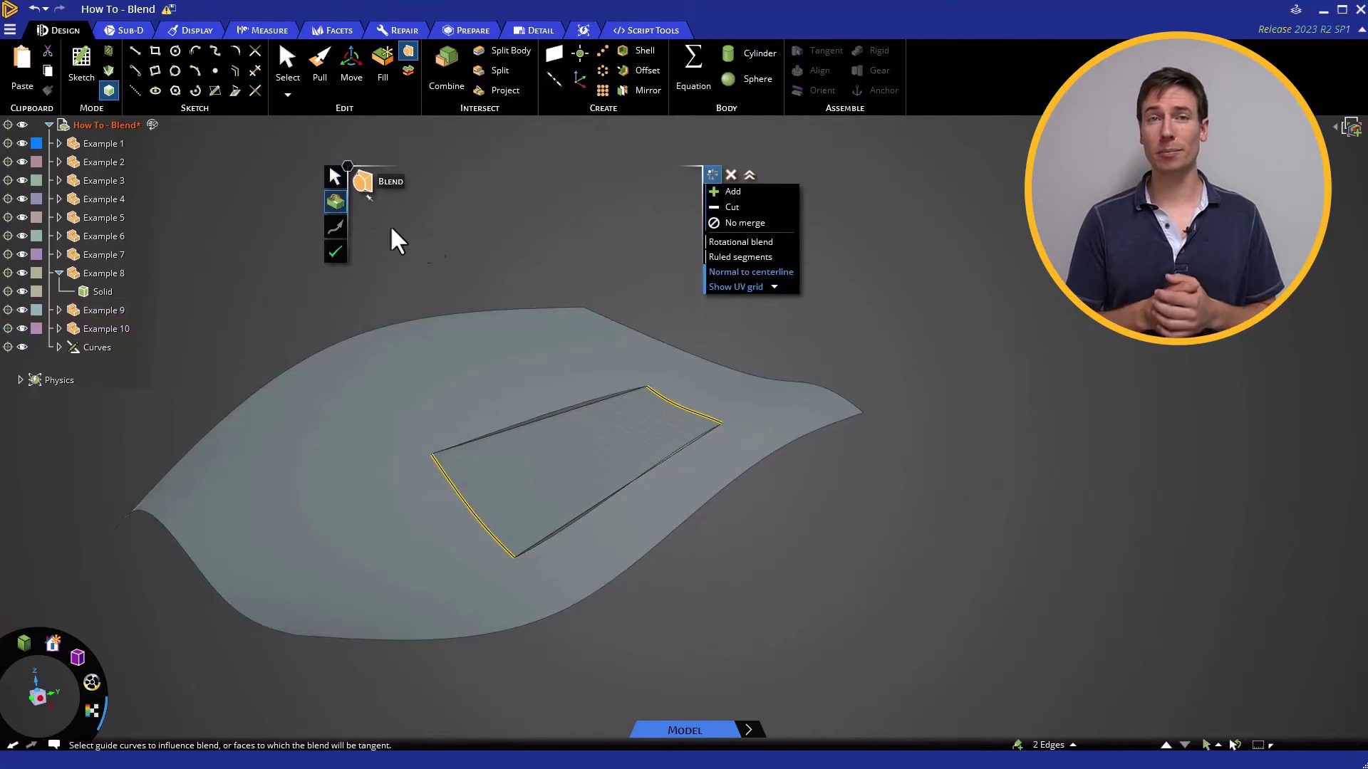
{"action": "left_click", "coordinate": [564, 419]}
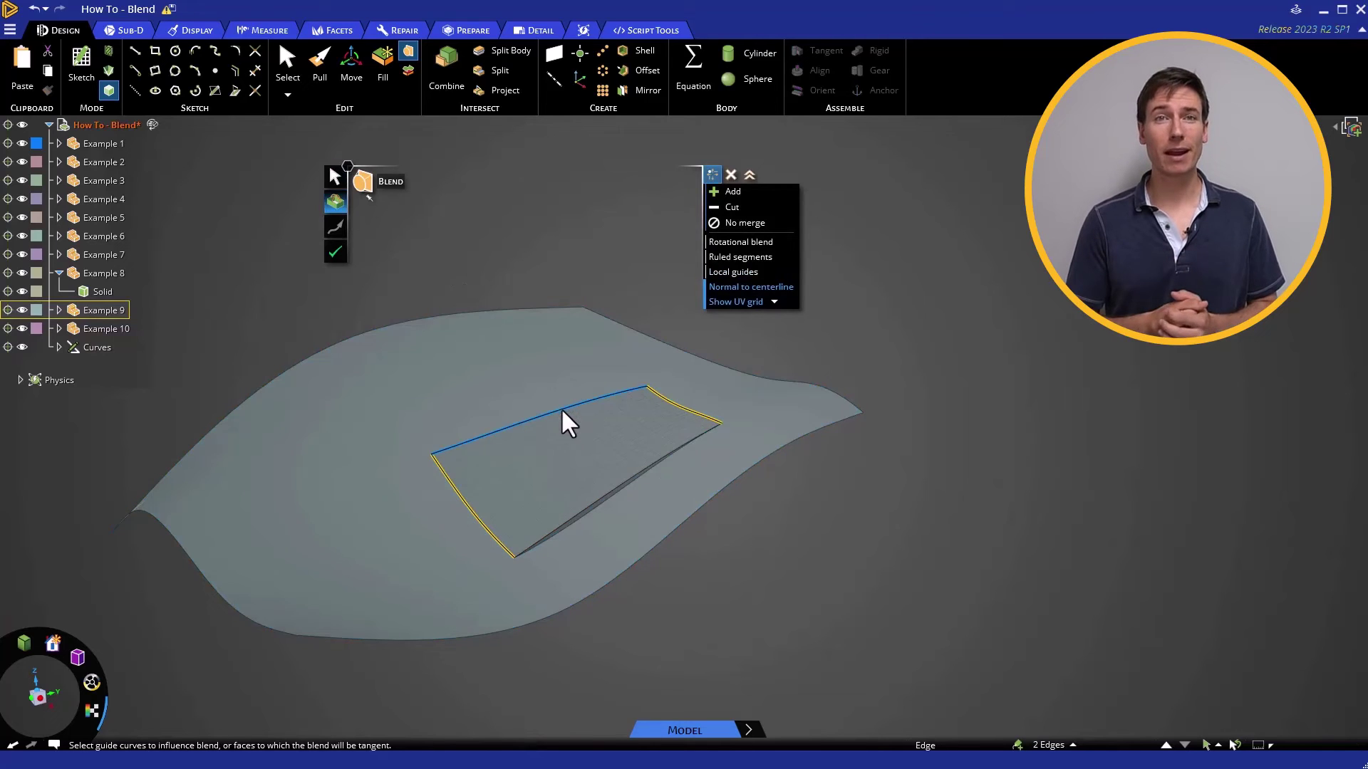
{"action": "left_click", "coordinate": [602, 506]}
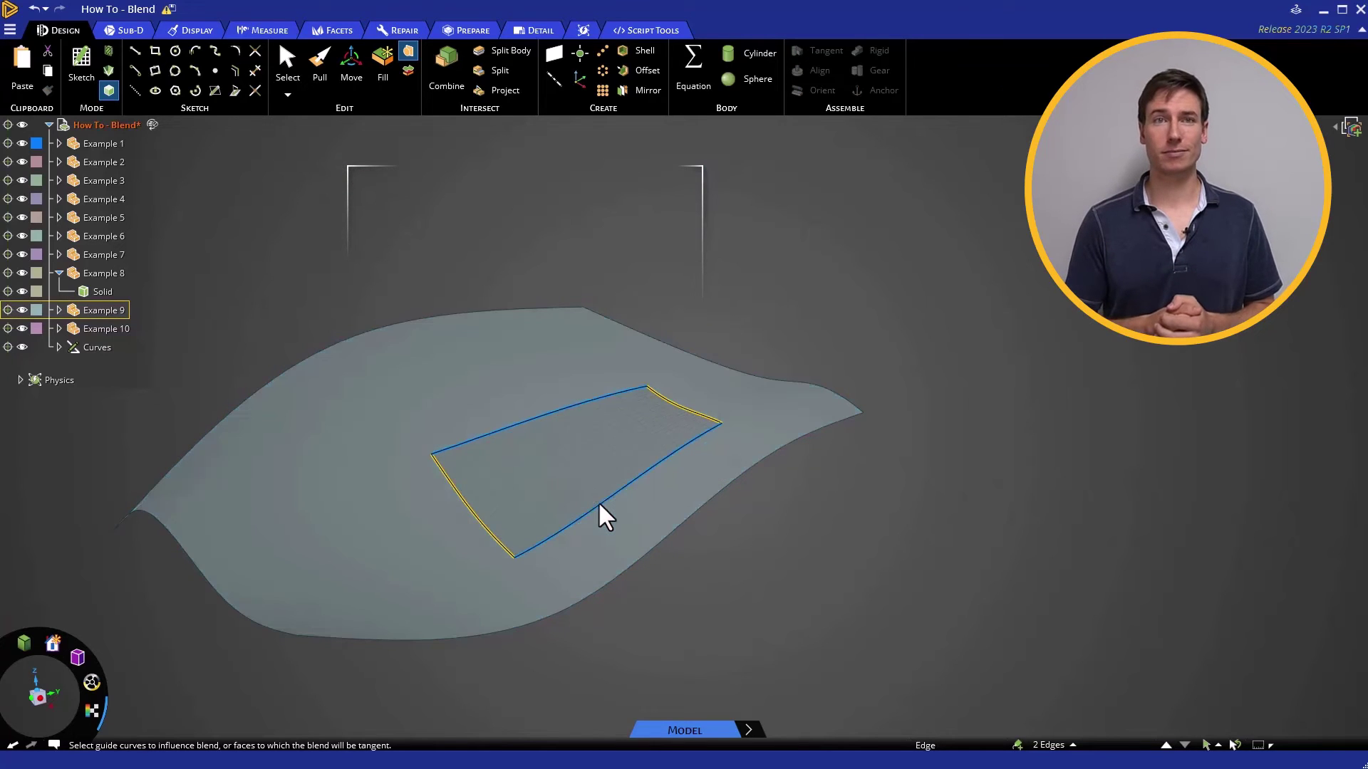
- Make the patch tangent to the leaf surface, complete it, and inspect it edge-on
{"action": "middle_click_drag", "start_coordinate": [604, 401], "coordinate": [604, 386]}
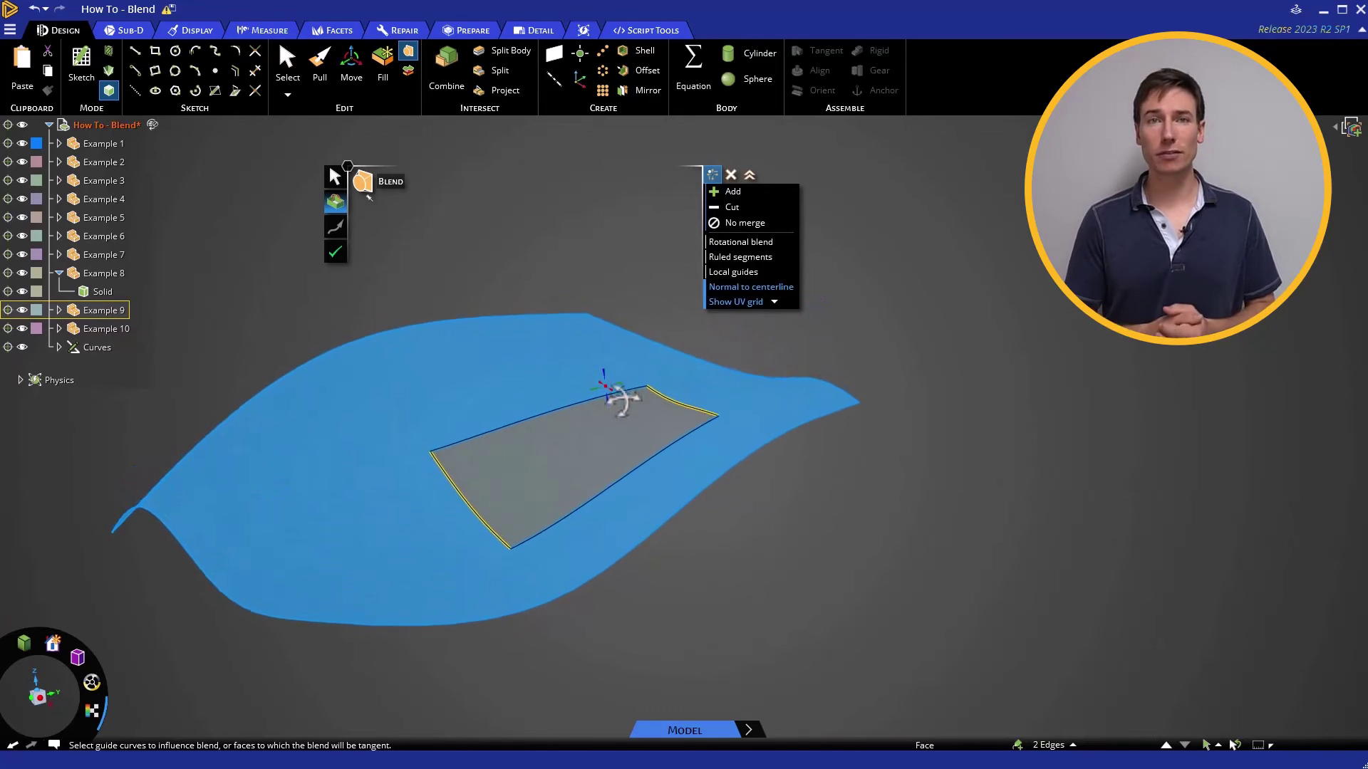
{"action": "left_click", "coordinate": [568, 361]}
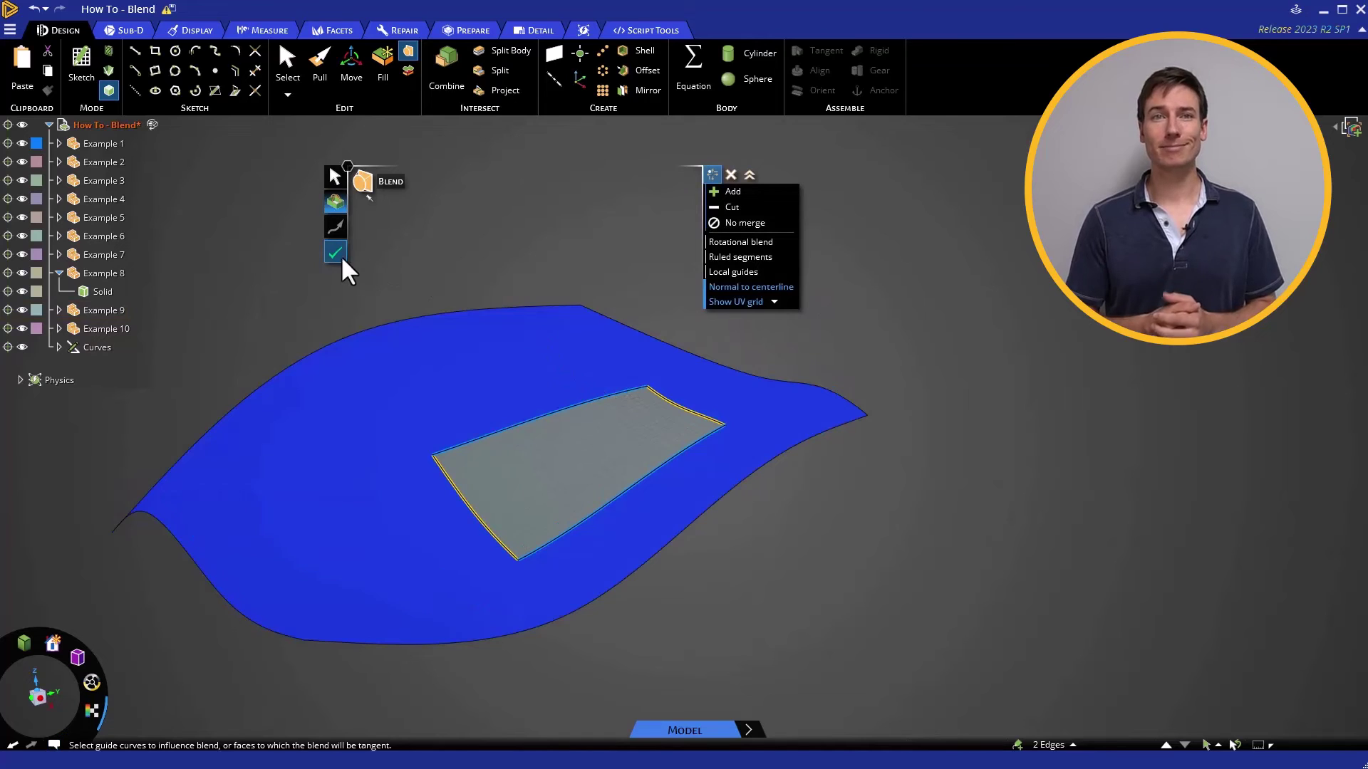
{"action": "left_click", "coordinate": [337, 253]}
{"action": "left_click", "coordinate": [569, 328]}
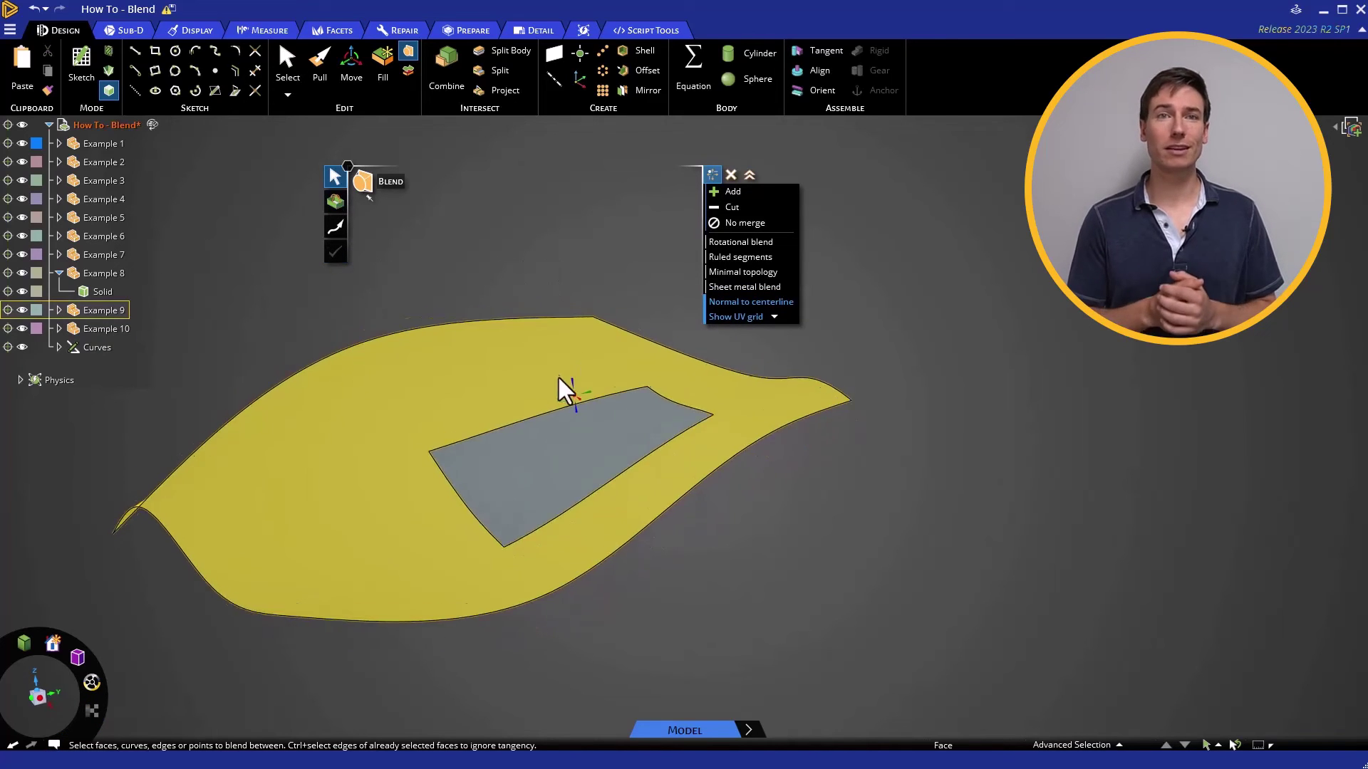
{"action": "mouse_move", "coordinate": [557, 374]}
{"action": "middle_mouse_down"}
{"action": "mouse_move", "coordinate": [528, 322]}
{"action": "mouse_move", "coordinate": [554, 398]}
{"action": "middle_mouse_up"}
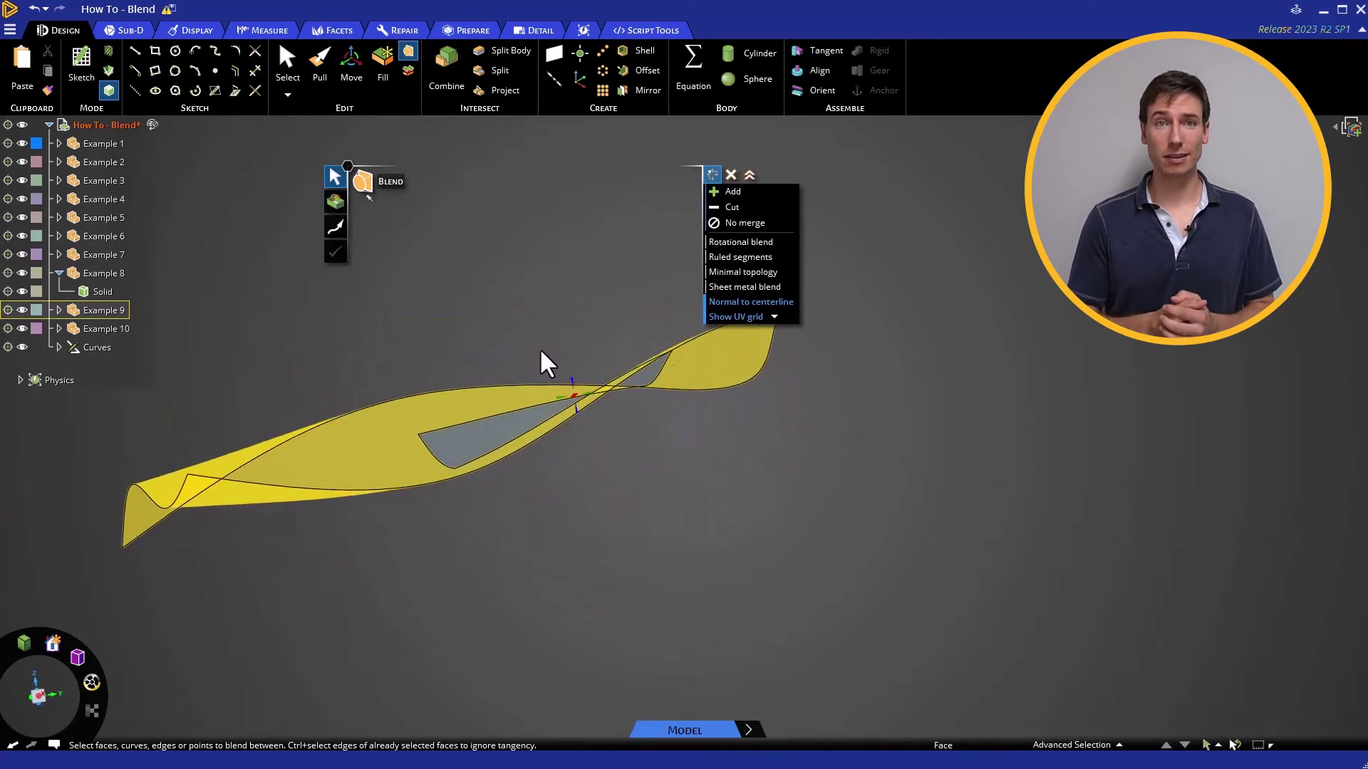
{"action": "left_click", "coordinate": [575, 286]}
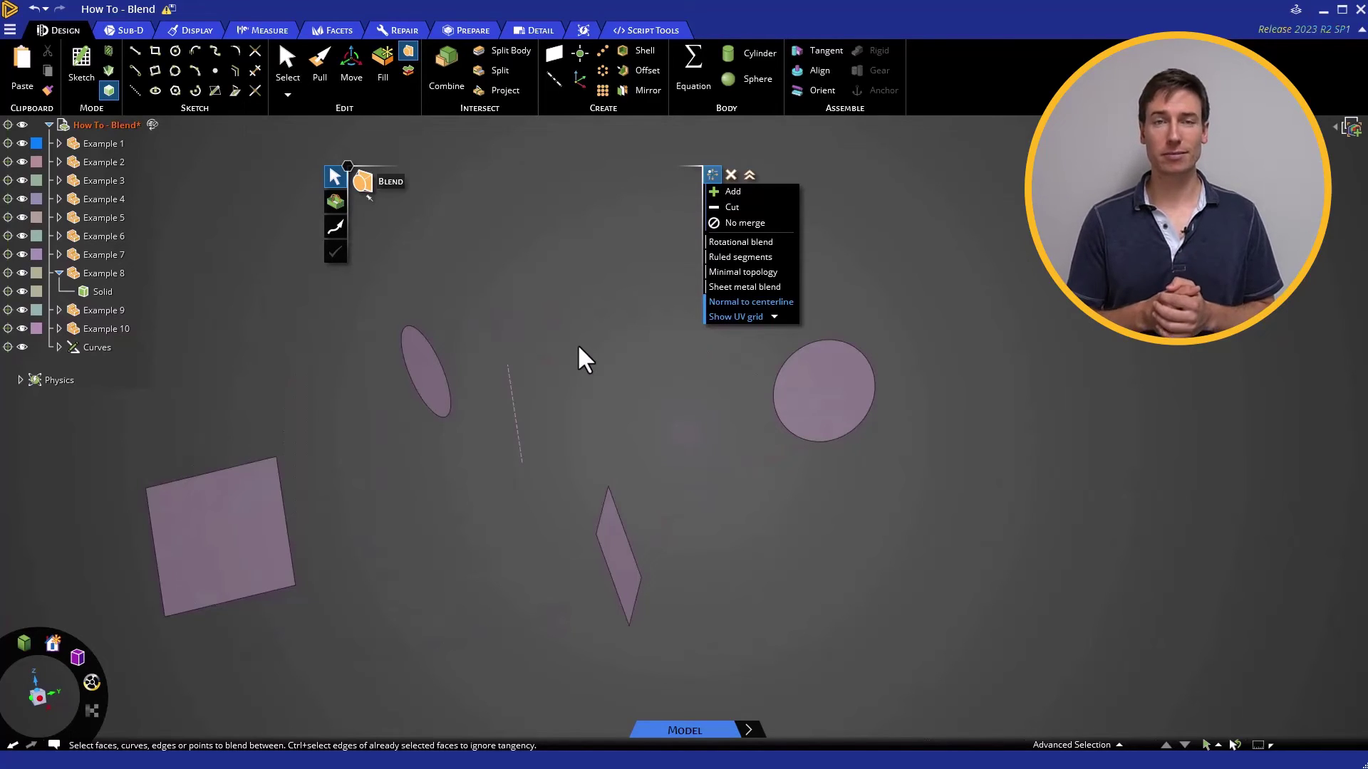
- Rotationally blend the circle, ellipse, square and fin with Periodic blend into a closed ring
{"action": "left_click", "coordinate": [738, 241]}
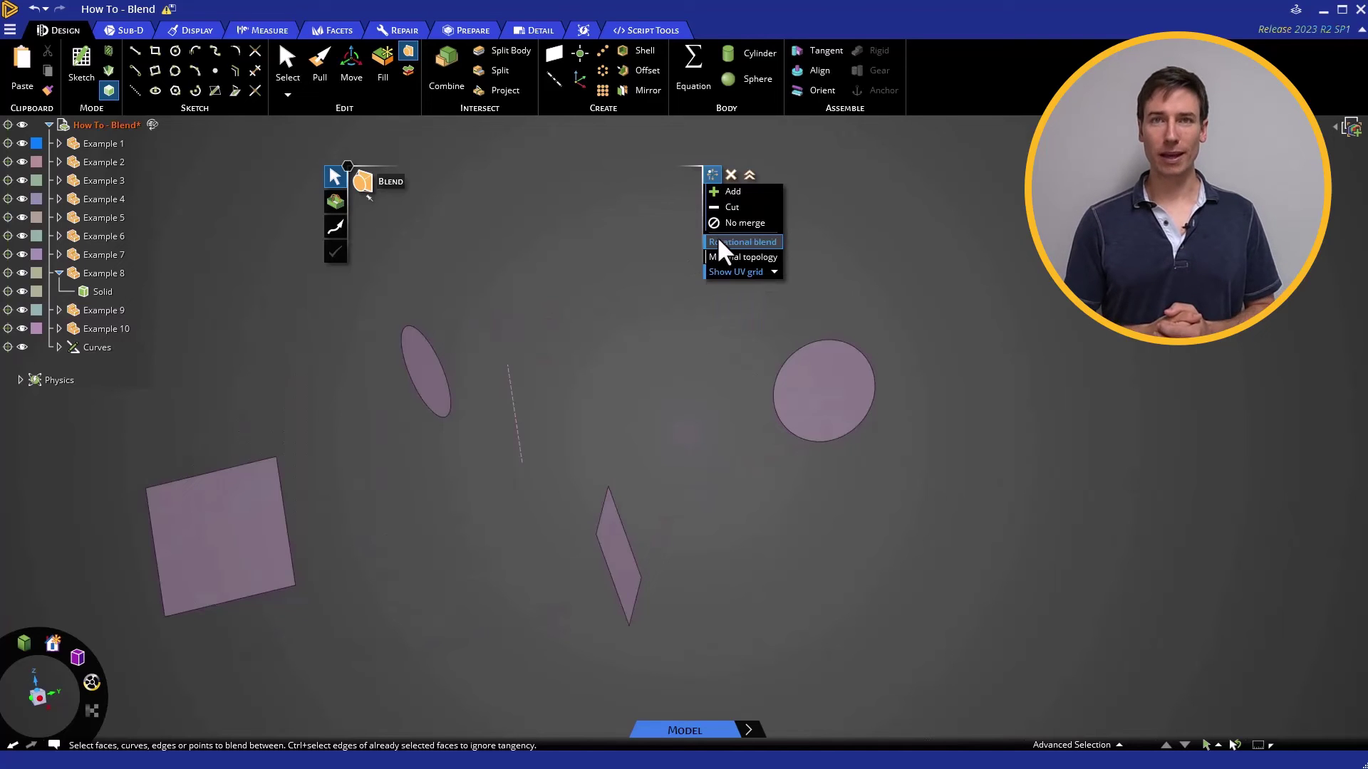
{"action": "left_click", "coordinate": [822, 385]}
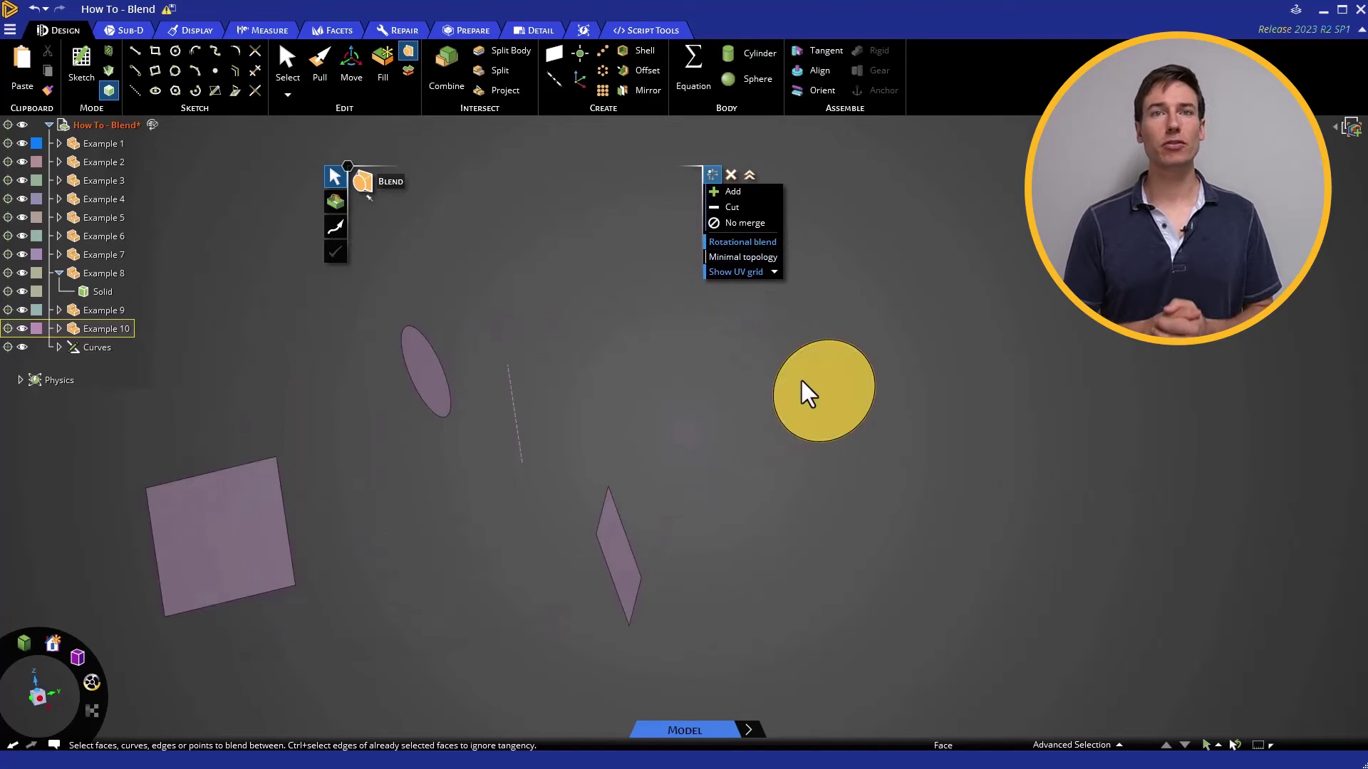
{"action": "left_click", "coordinate": [426, 379]}
{"action": "left_click", "coordinate": [237, 513]}
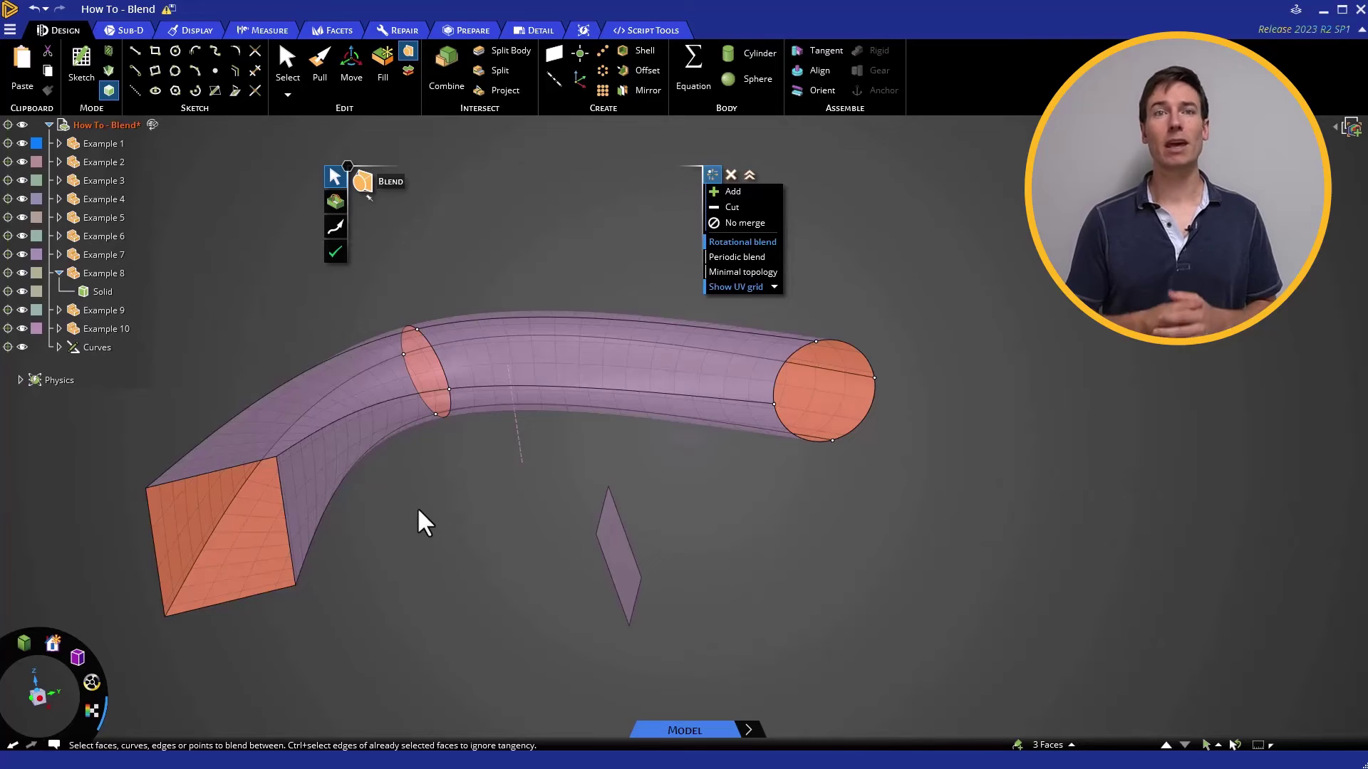
{"action": "left_click", "coordinate": [738, 256]}
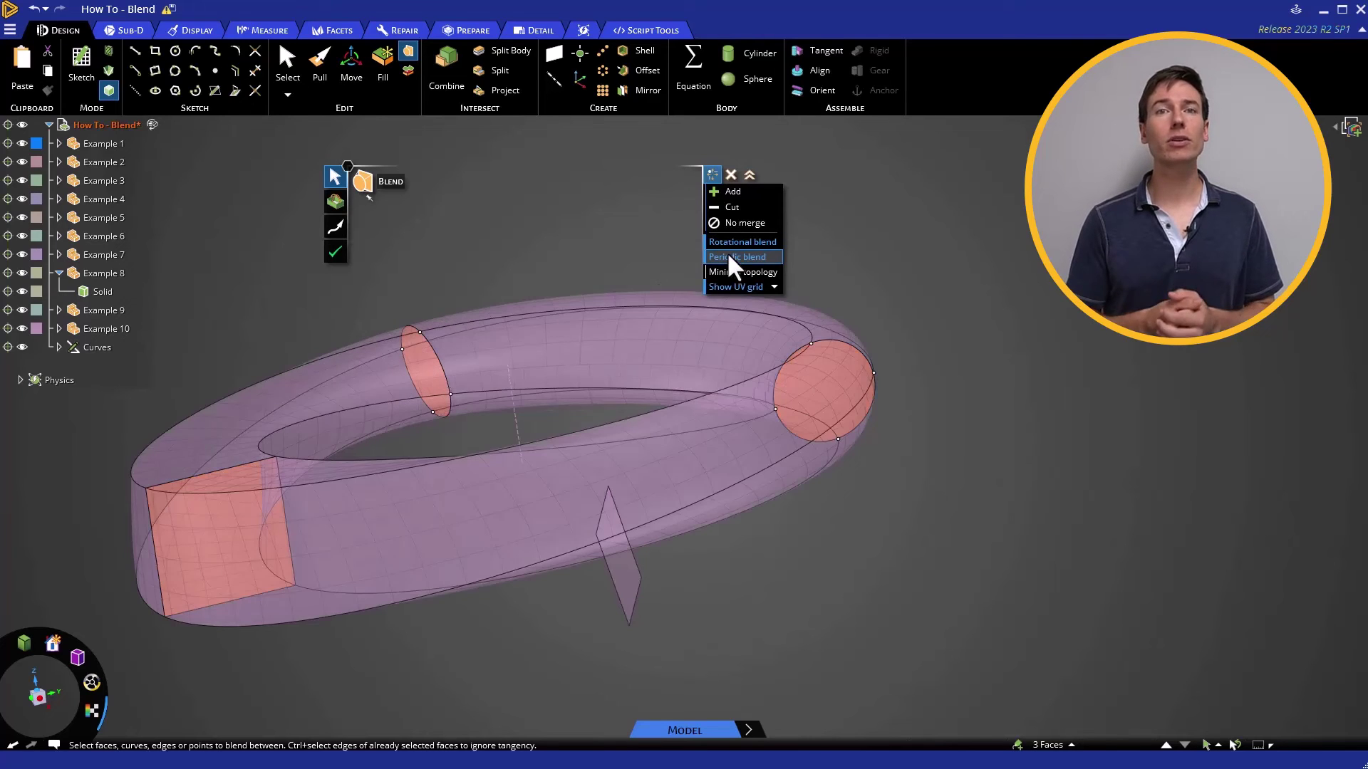
{"action": "scroll", "coordinate": [552, 344], "scroll_direction": "down", "scroll_amount": 3}
{"action": "scroll", "coordinate": [551, 343], "scroll_direction": "down", "scroll_amount": 2}
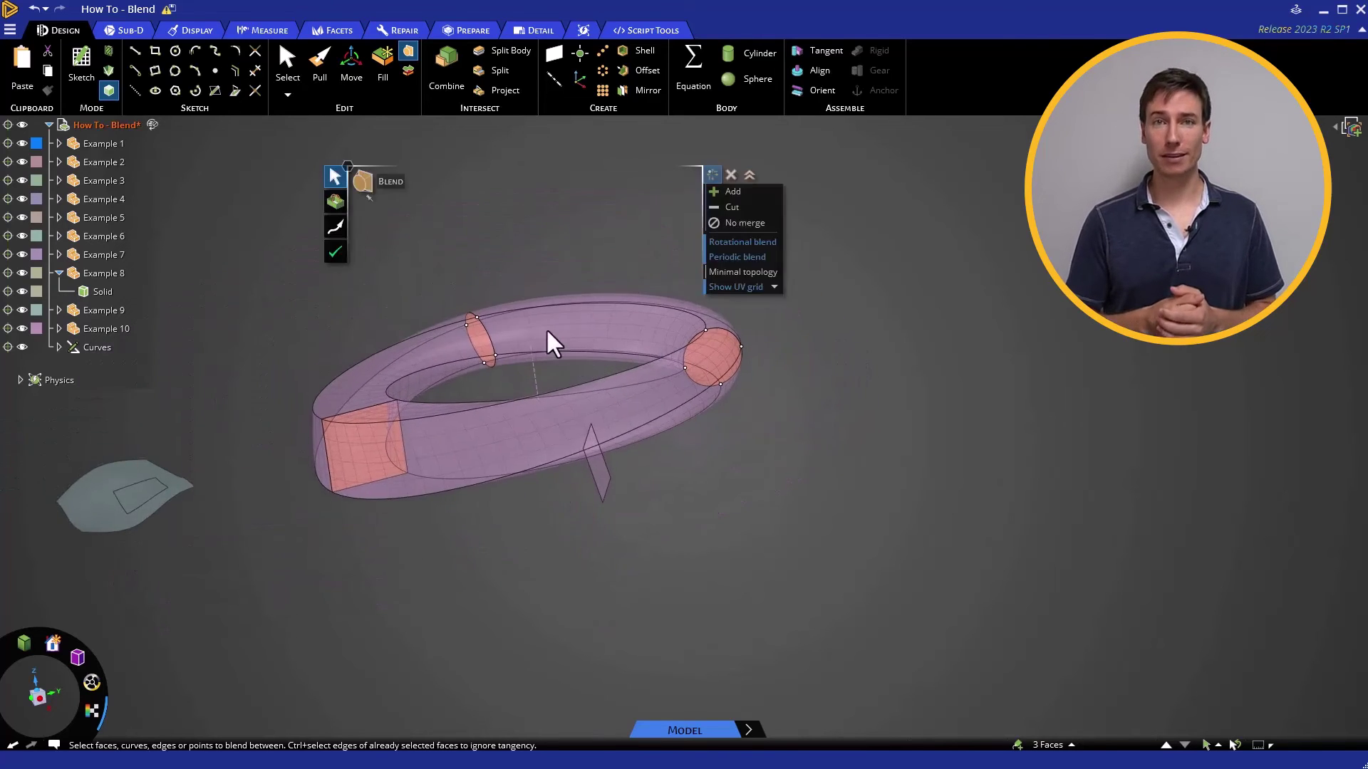
{"action": "scroll", "coordinate": [553, 343], "scroll_direction": "up", "scroll_amount": 3}
{"action": "middle_click_drag", "start_coordinate": [545, 337], "coordinate": [520, 299]}
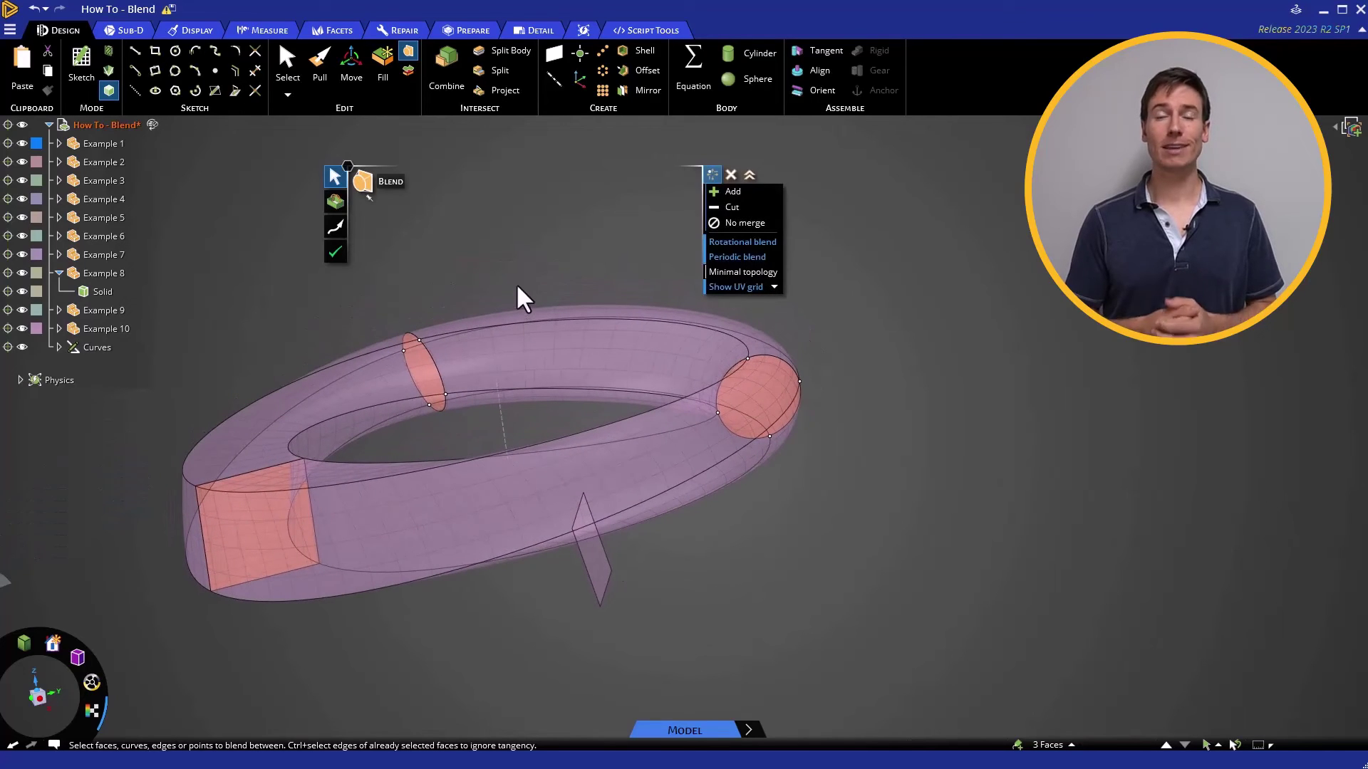
{"action": "left_click", "coordinate": [589, 549], "text": "ctrl"}
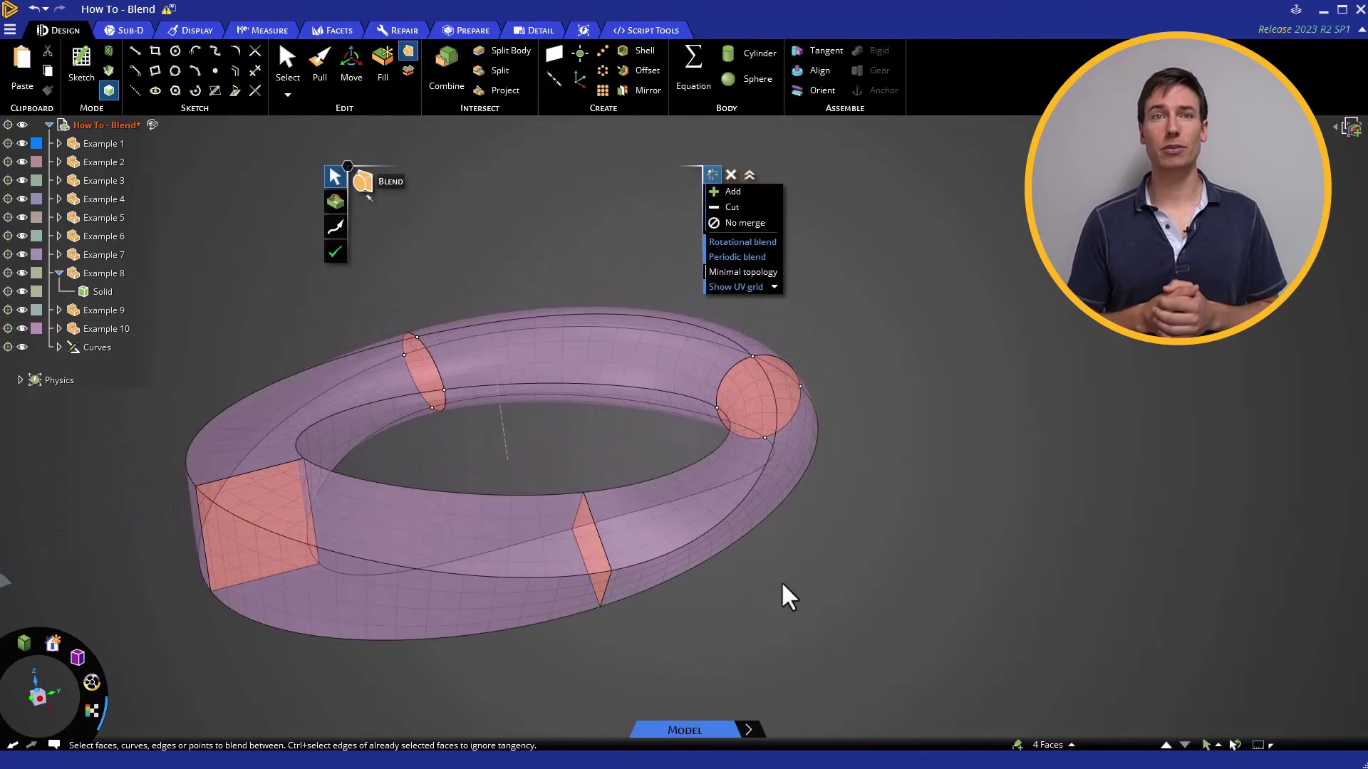
{"action": "left_click", "coordinate": [335, 252]}
{"action": "middle_click_drag", "start_coordinate": [900, 442], "coordinate": [861, 293]}
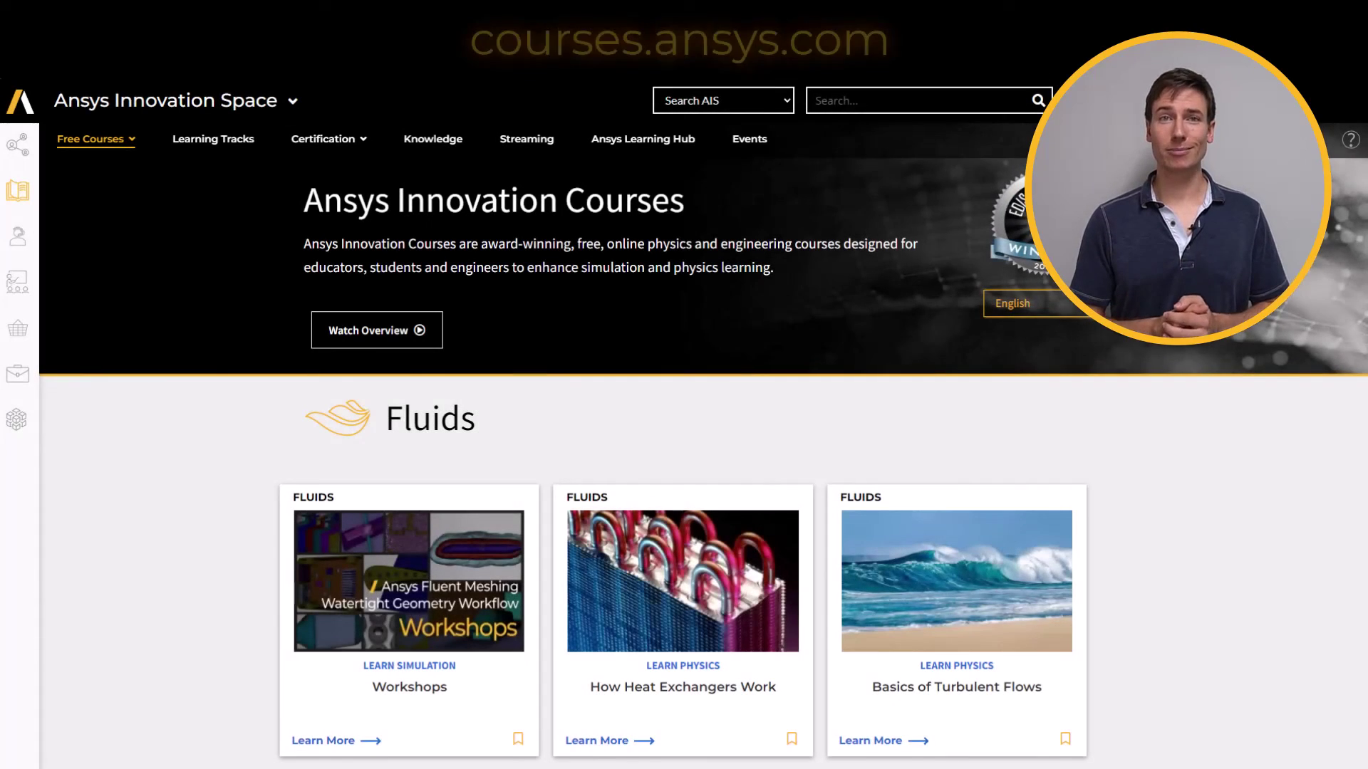
{"action": "scroll", "coordinate": [684, 428], "scroll_direction": "down", "scroll_amount": 3}
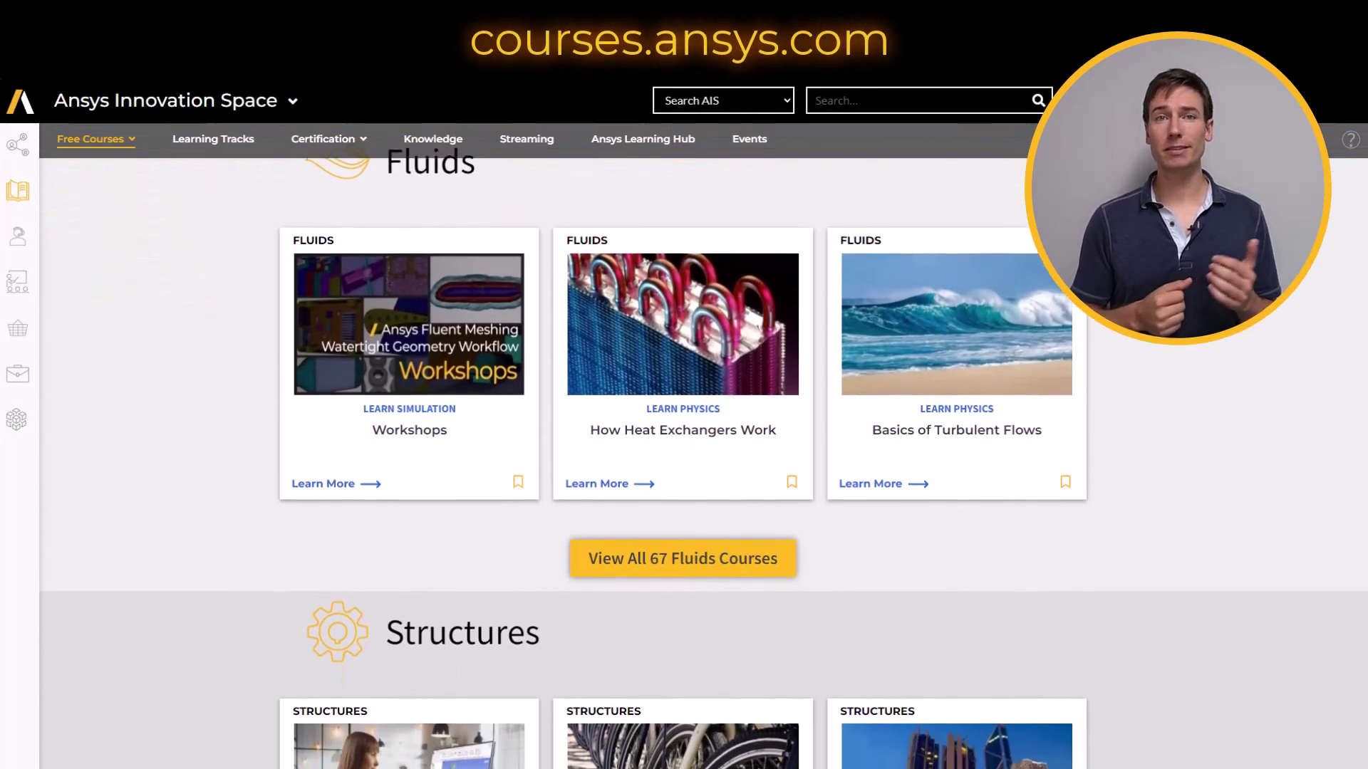
{"action": "scroll", "coordinate": [684, 428], "scroll_direction": "down", "scroll_amount": 1}
{"action": "scroll", "coordinate": [684, 427], "scroll_direction": "down", "scroll_amount": 1}
{"action": "scroll", "coordinate": [684, 427], "scroll_direction": "down", "scroll_amount": 1}
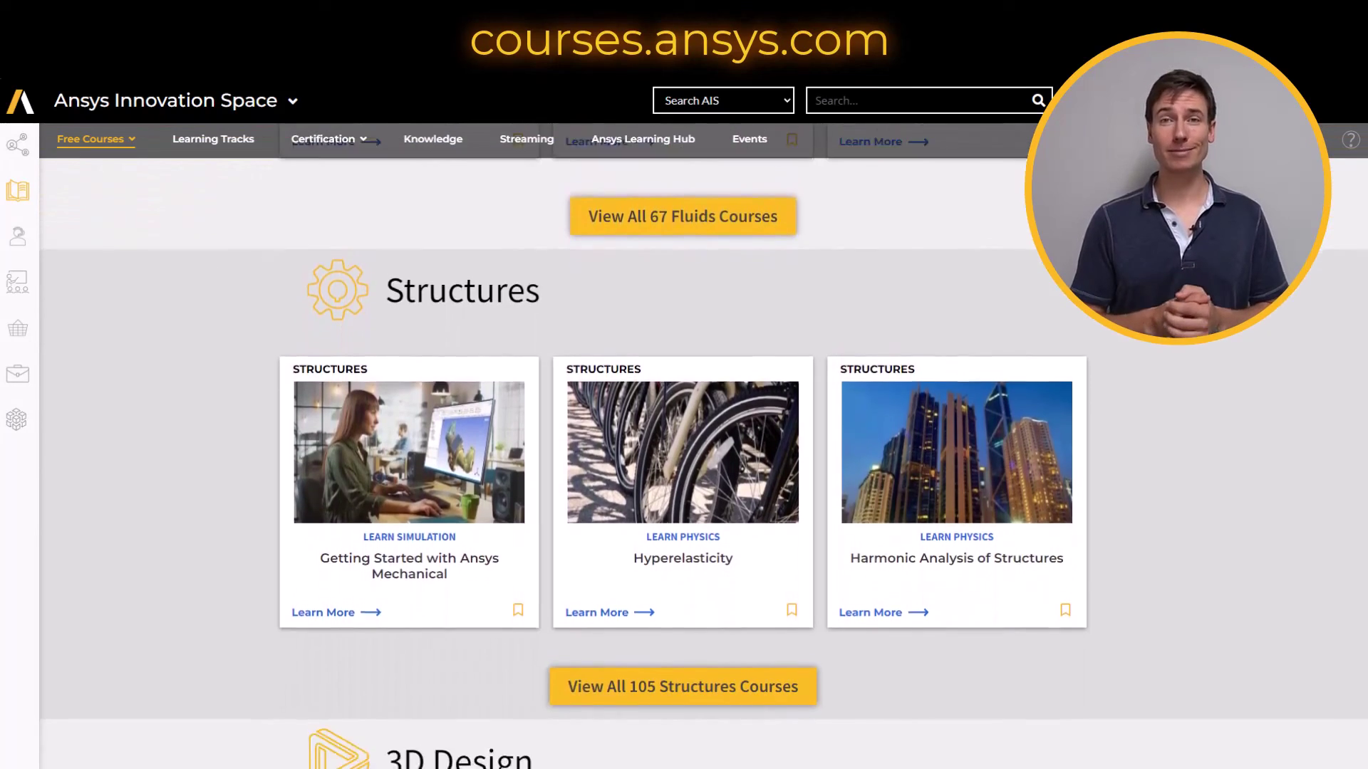
{"action": "scroll", "coordinate": [684, 427], "scroll_direction": "down", "scroll_amount": 1}
{"action": "scroll", "coordinate": [685, 428], "scroll_direction": "down", "scroll_amount": 1}
{"action": "scroll", "coordinate": [685, 427], "scroll_direction": "down", "scroll_amount": 1}
{"action": "scroll", "coordinate": [684, 427], "scroll_direction": "down", "scroll_amount": 1}
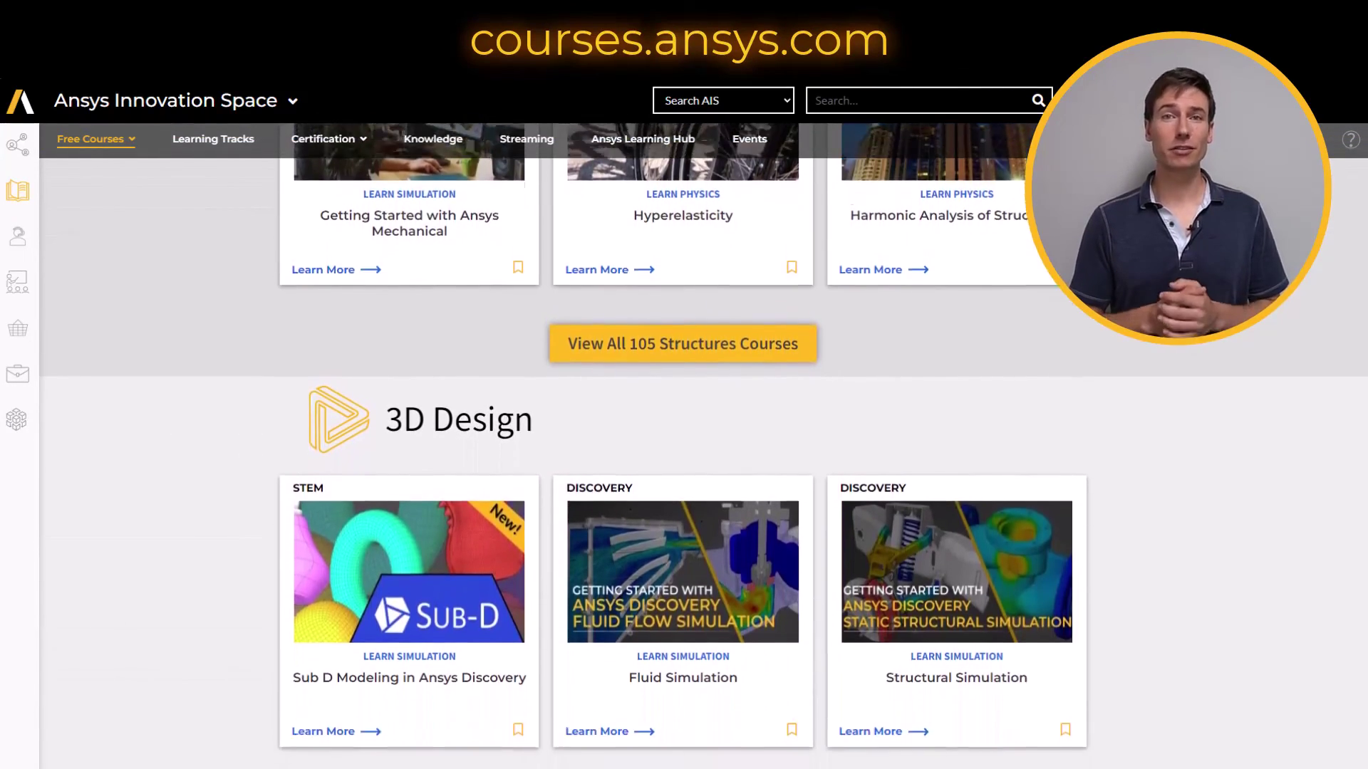
{"action": "scroll", "coordinate": [684, 428], "scroll_direction": "down", "scroll_amount": 1}
{"action": "scroll", "coordinate": [685, 427], "scroll_direction": "down", "scroll_amount": 1}
{"action": "scroll", "coordinate": [684, 428], "scroll_direction": "down", "scroll_amount": 1}
{"action": "scroll", "coordinate": [685, 428], "scroll_direction": "down", "scroll_amount": 1}
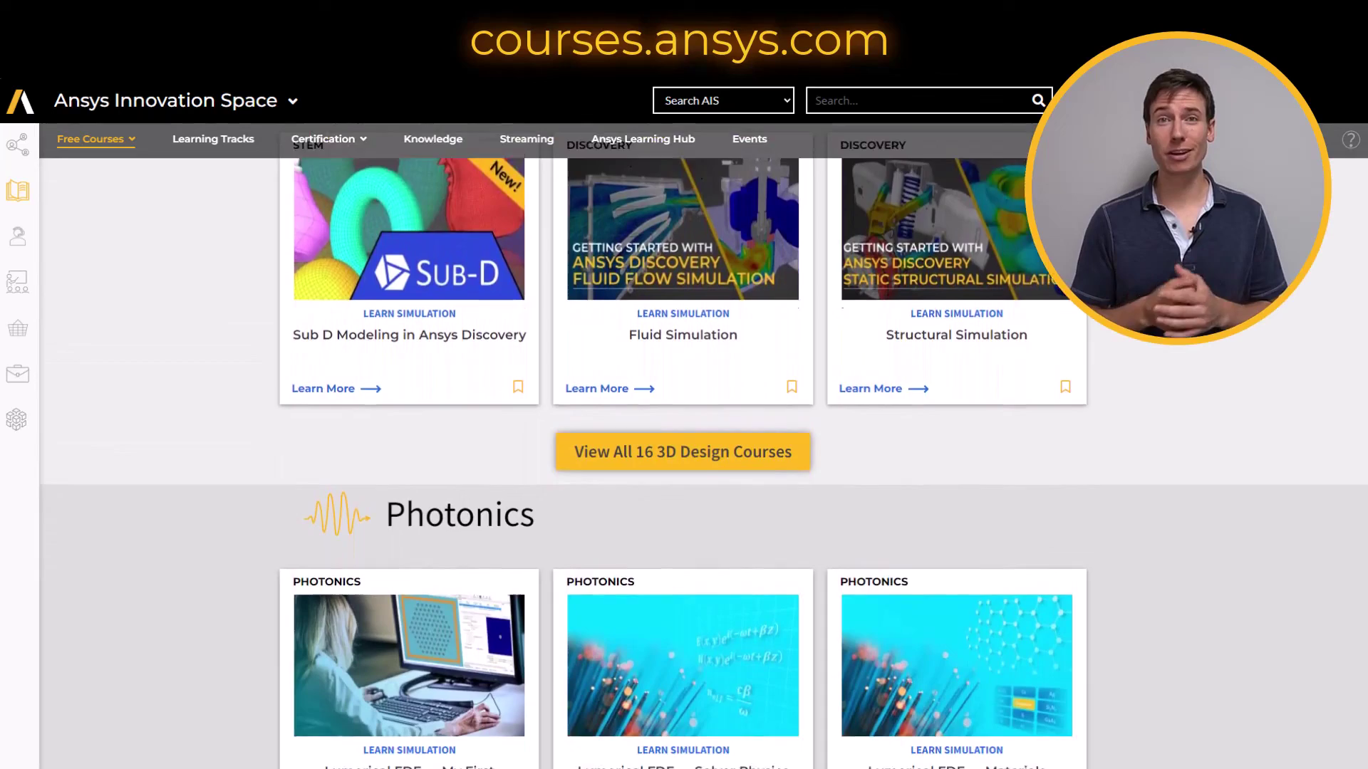
{"action": "scroll", "coordinate": [684, 428], "scroll_direction": "down", "scroll_amount": 1}
{"action": "scroll", "coordinate": [684, 428], "scroll_direction": "down", "scroll_amount": 1}
{"action": "scroll", "coordinate": [684, 427], "scroll_direction": "down", "scroll_amount": 1}
{"action": "scroll", "coordinate": [684, 427], "scroll_direction": "down", "scroll_amount": 1}
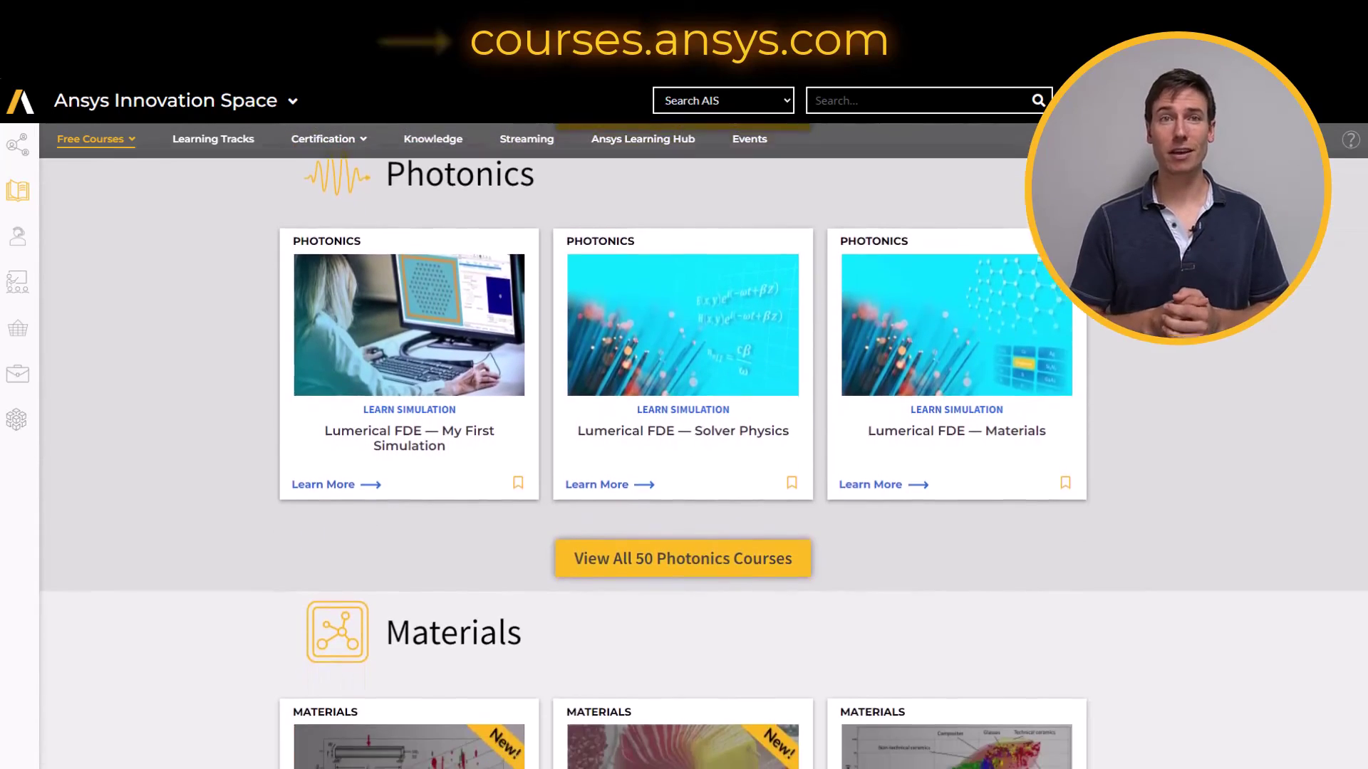
{"action": "scroll", "coordinate": [685, 428], "scroll_direction": "down", "scroll_amount": 1}
{"action": "scroll", "coordinate": [684, 428], "scroll_direction": "down", "scroll_amount": 1}
{"action": "scroll", "coordinate": [684, 428], "scroll_direction": "down", "scroll_amount": 1}
{"action": "scroll", "coordinate": [684, 428], "scroll_direction": "down", "scroll_amount": 1}
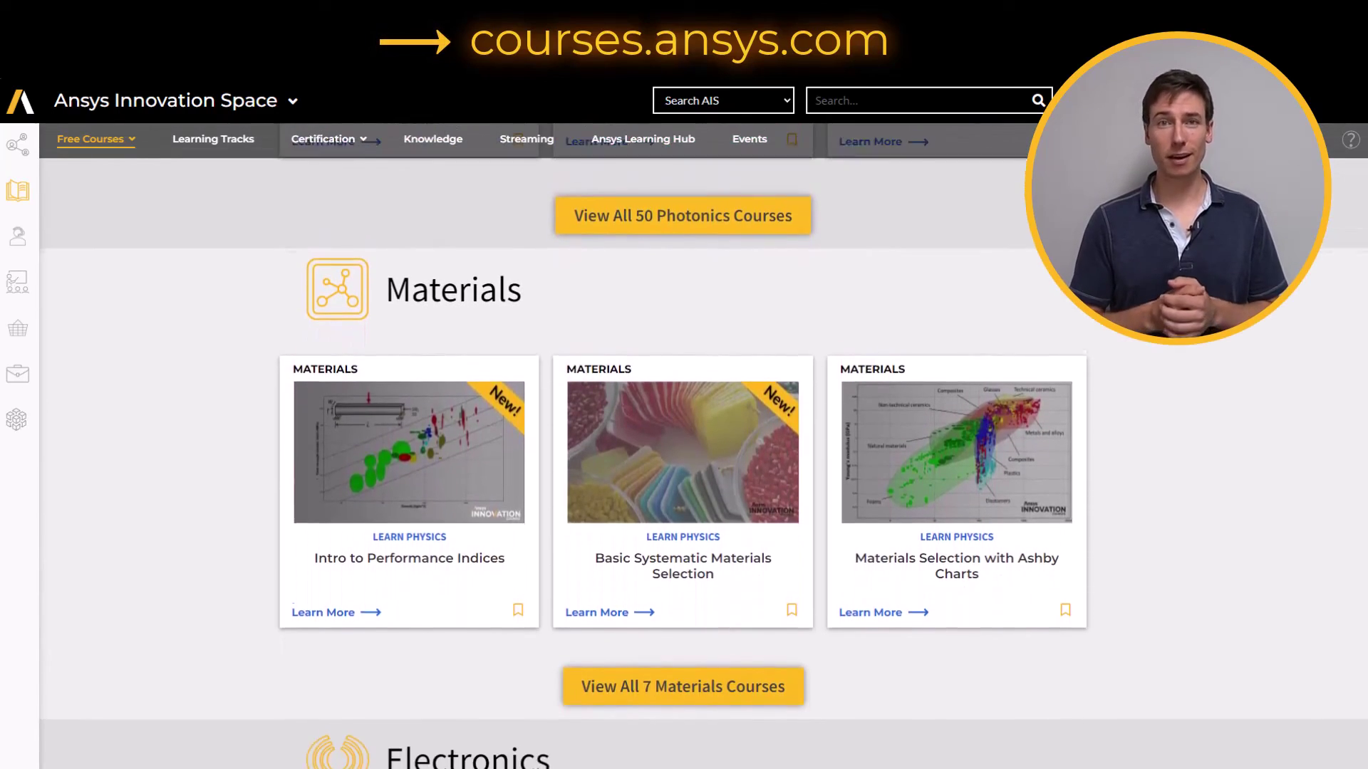